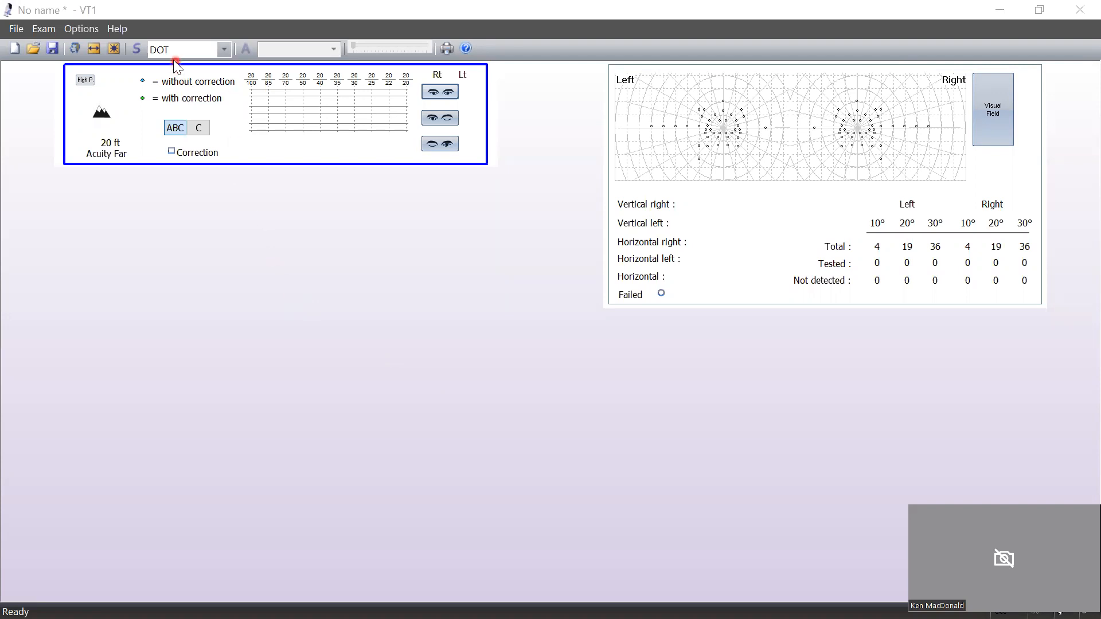
Step: Review the available test sequences and preview the binocular far acuity letter chart, leaving the DOT sequence selected
{"action": "left_click", "coordinate": [223, 50]}
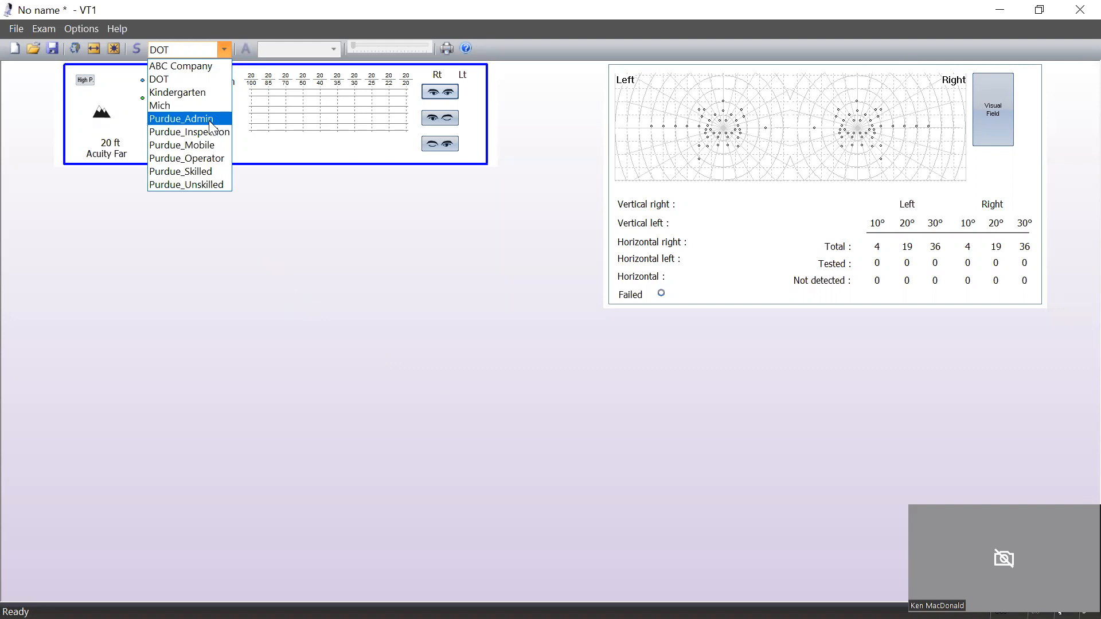
{"action": "left_click", "coordinate": [226, 48]}
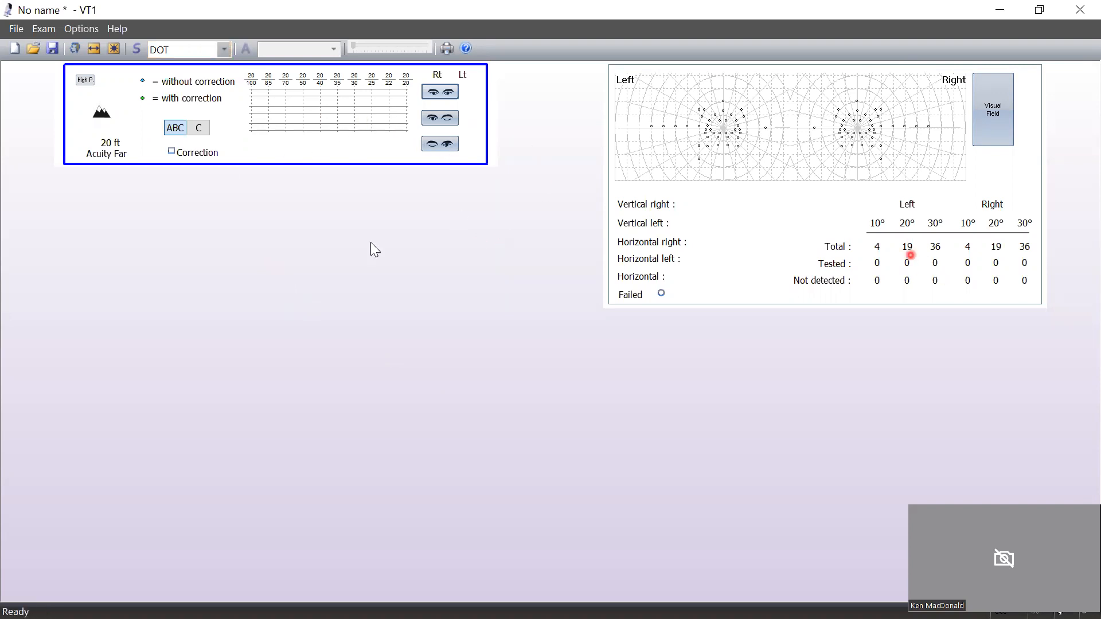
{"action": "left_click", "coordinate": [446, 91]}
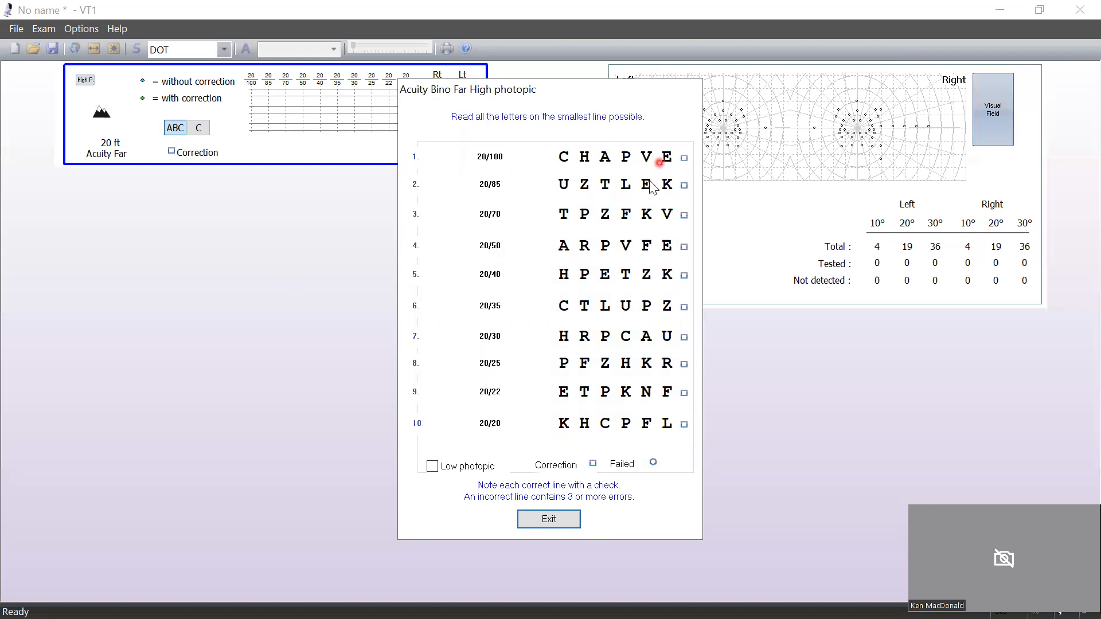
{"action": "left_click", "coordinate": [549, 519]}
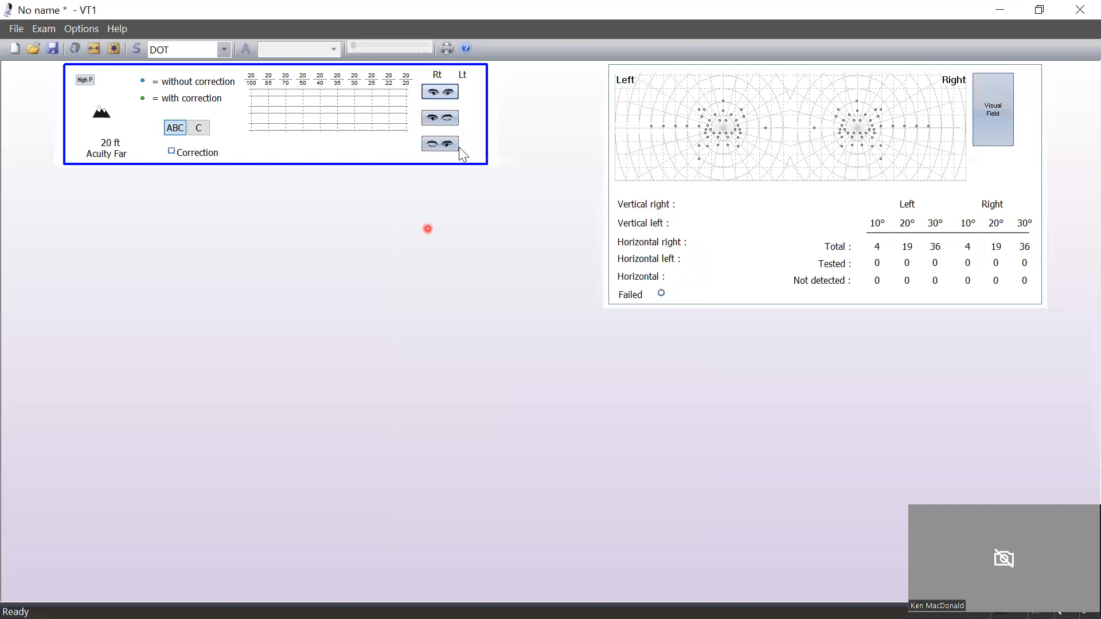
{"action": "left_click", "coordinate": [436, 91]}
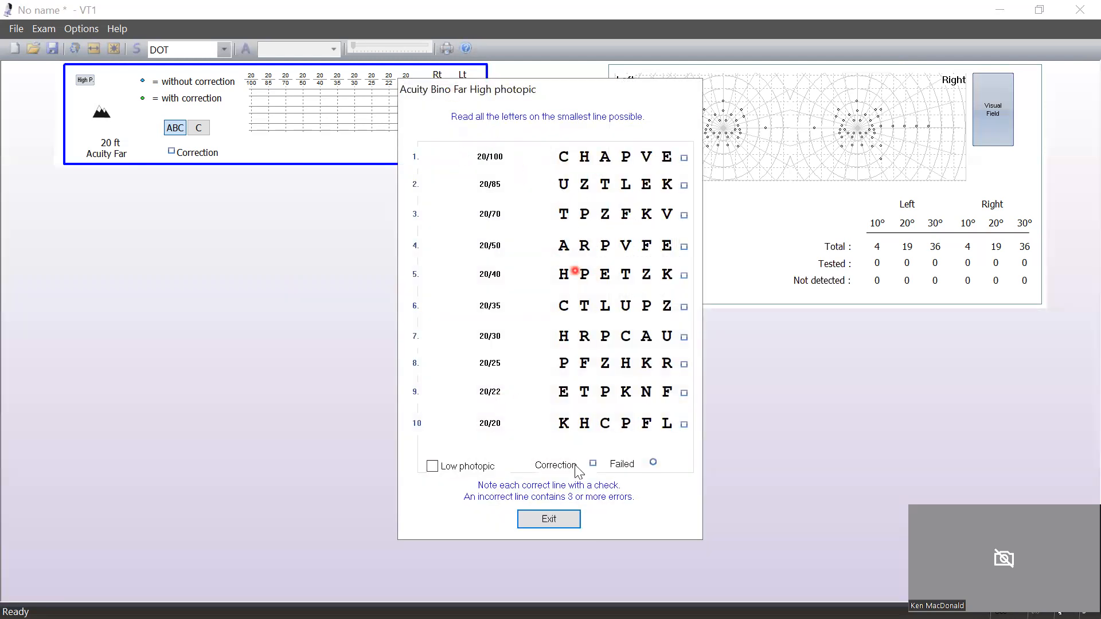
{"action": "left_click", "coordinate": [549, 519]}
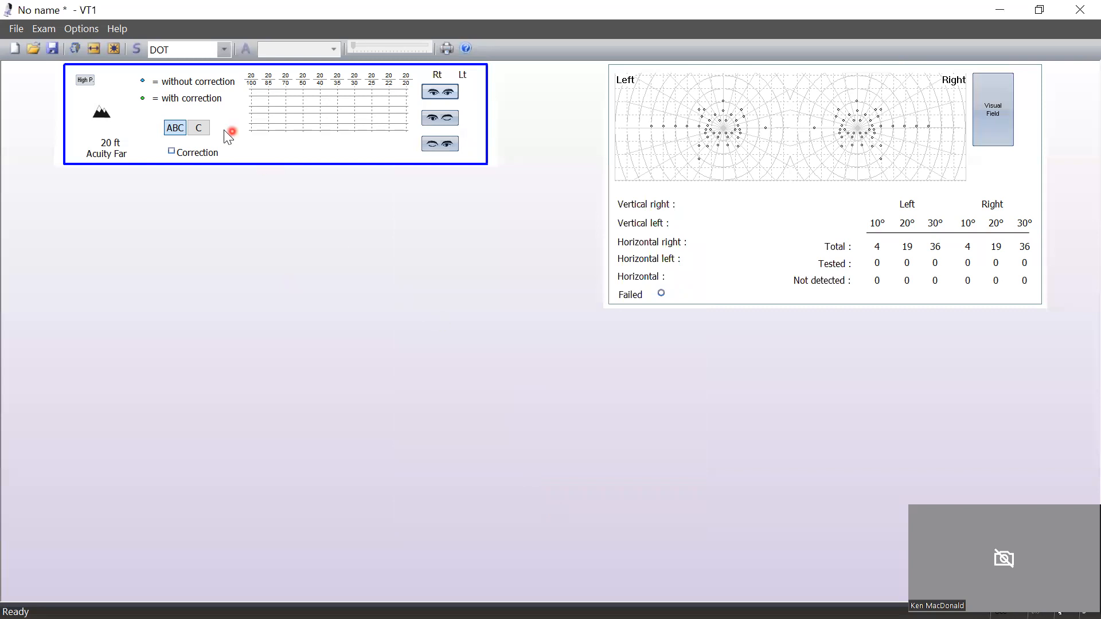
Step: Switch the far acuity test from letters to Landolt rings and preview the right-eye chart
{"action": "left_click", "coordinate": [201, 128]}
{"action": "left_click", "coordinate": [443, 93]}
{"action": "left_click", "coordinate": [440, 117]}
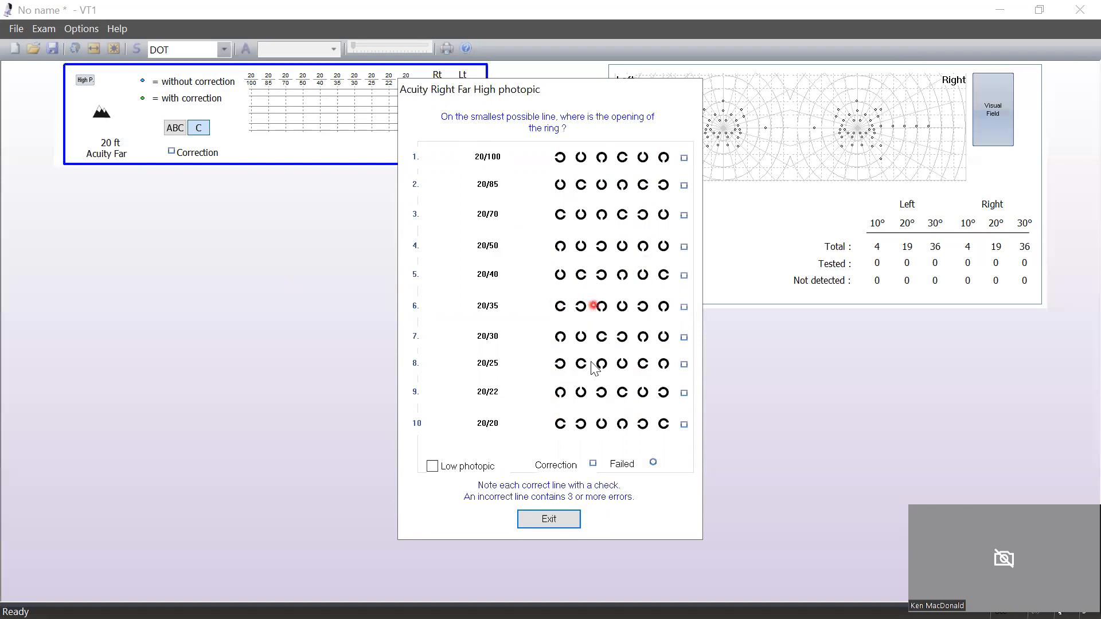
{"action": "left_click", "coordinate": [568, 517]}
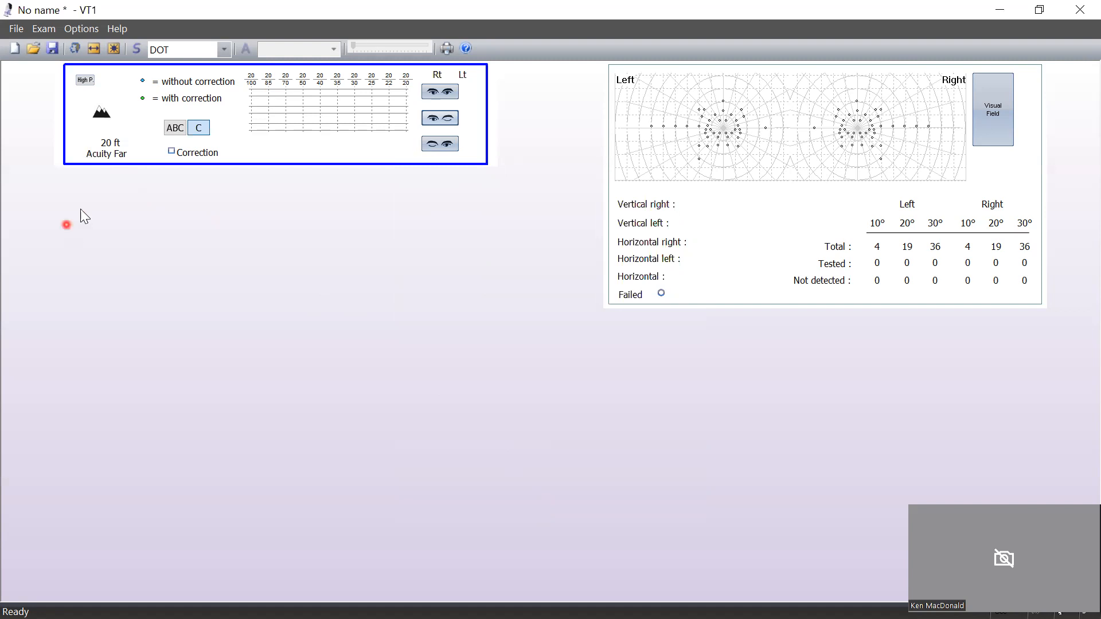
Step: View the VT1 user manual PDF supplied with the software, then close it and return to the exam
{"action": "left_click", "coordinate": [117, 29]}
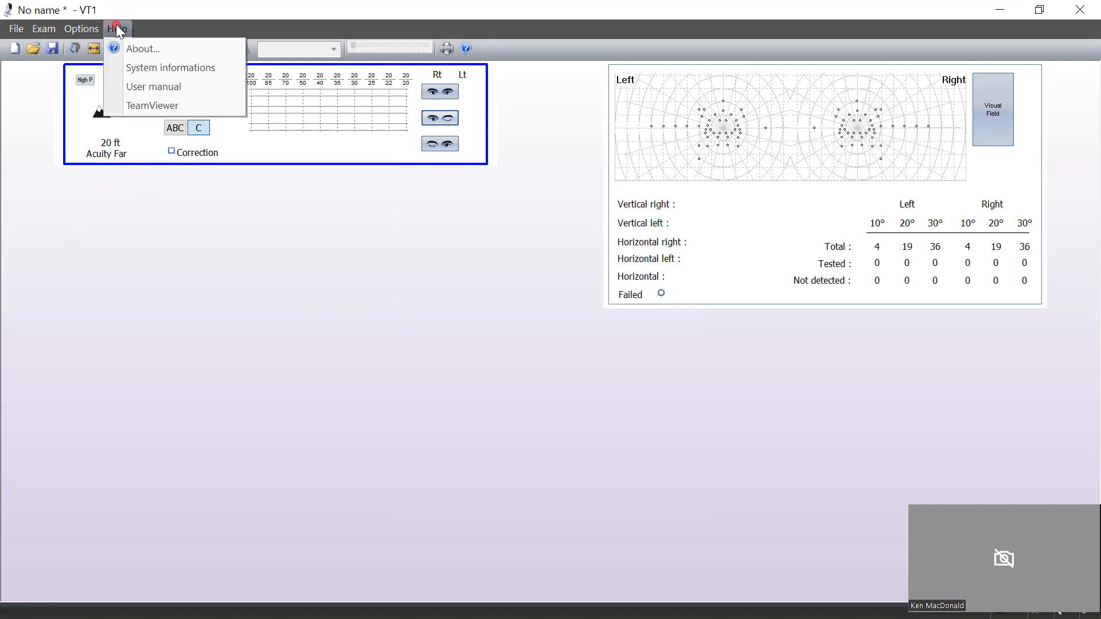
{"action": "left_click", "coordinate": [150, 87]}
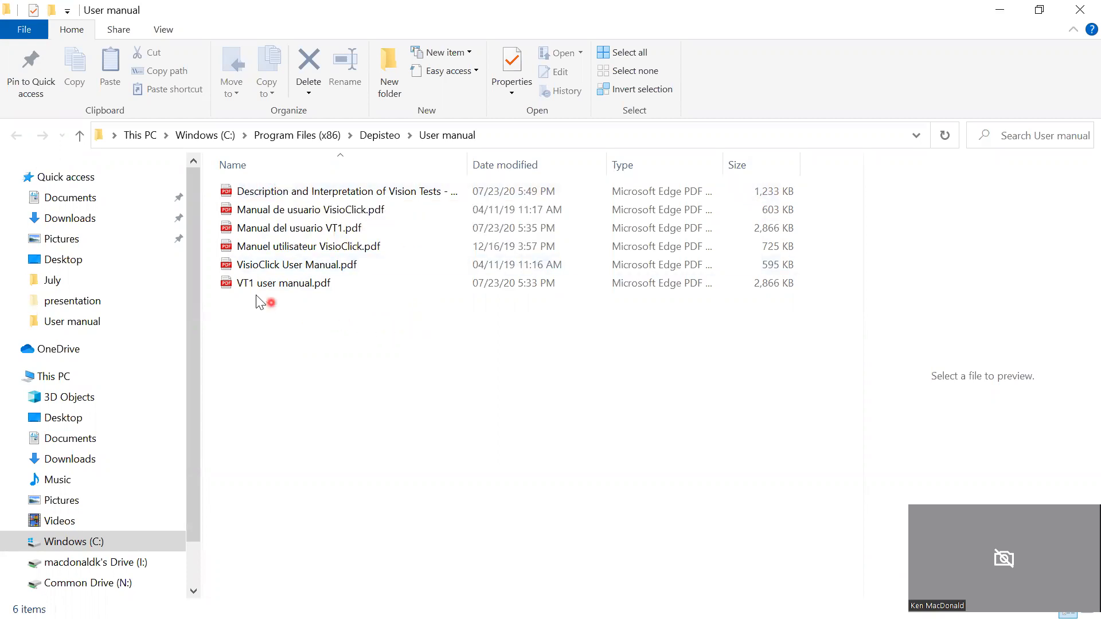
{"action": "double_click", "coordinate": [231, 283]}
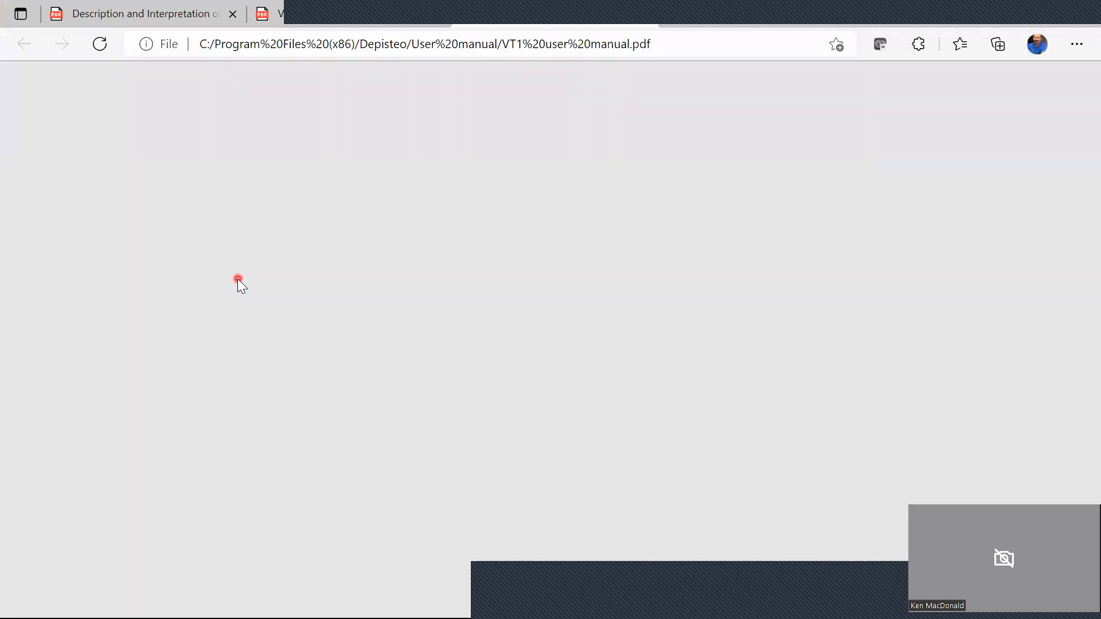
{"action": "scroll", "coordinate": [645, 281], "scroll_direction": "down", "scroll_amount": 10}
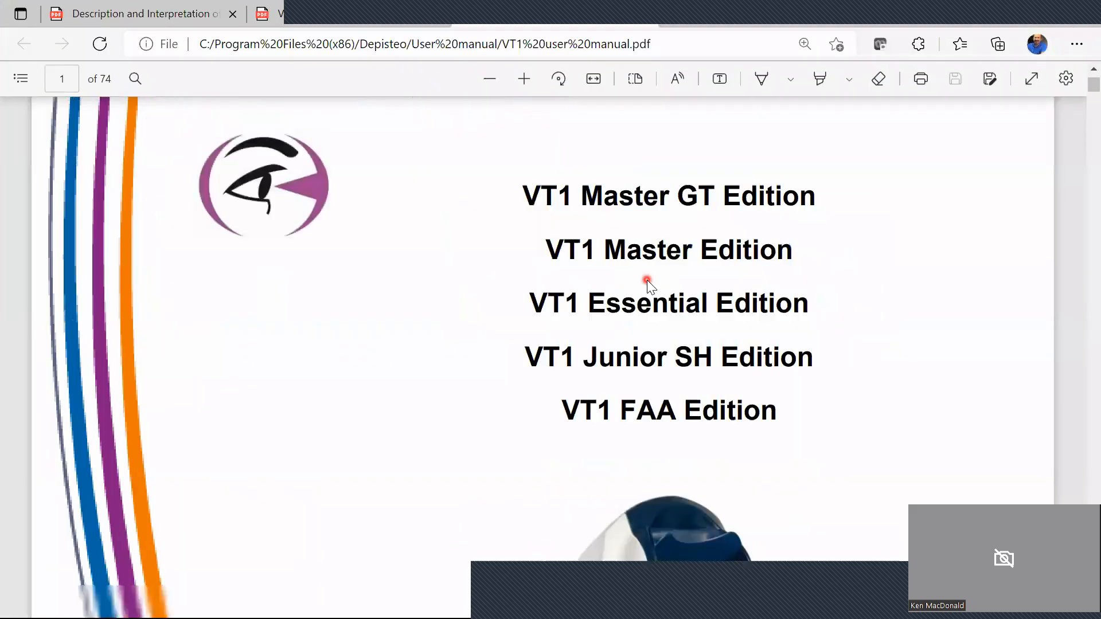
{"action": "left_click", "coordinate": [1007, 14]}
{"action": "left_click", "coordinate": [1012, 7]}
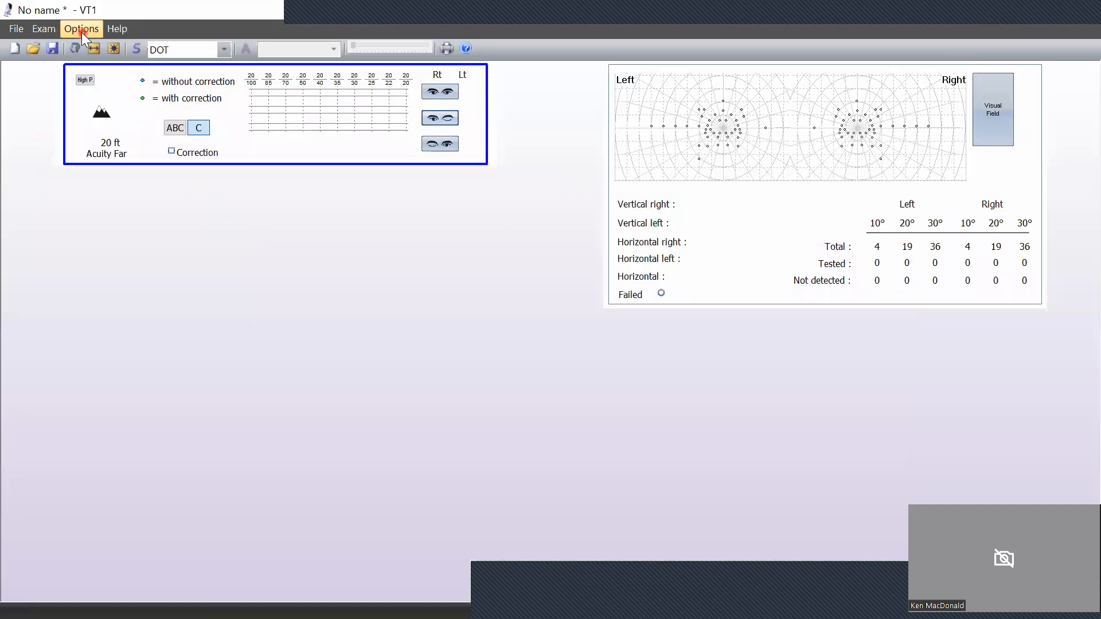
Step: Create a new test sequence named "Occ test seq" in the sequence parameters
{"action": "left_click", "coordinate": [77, 30]}
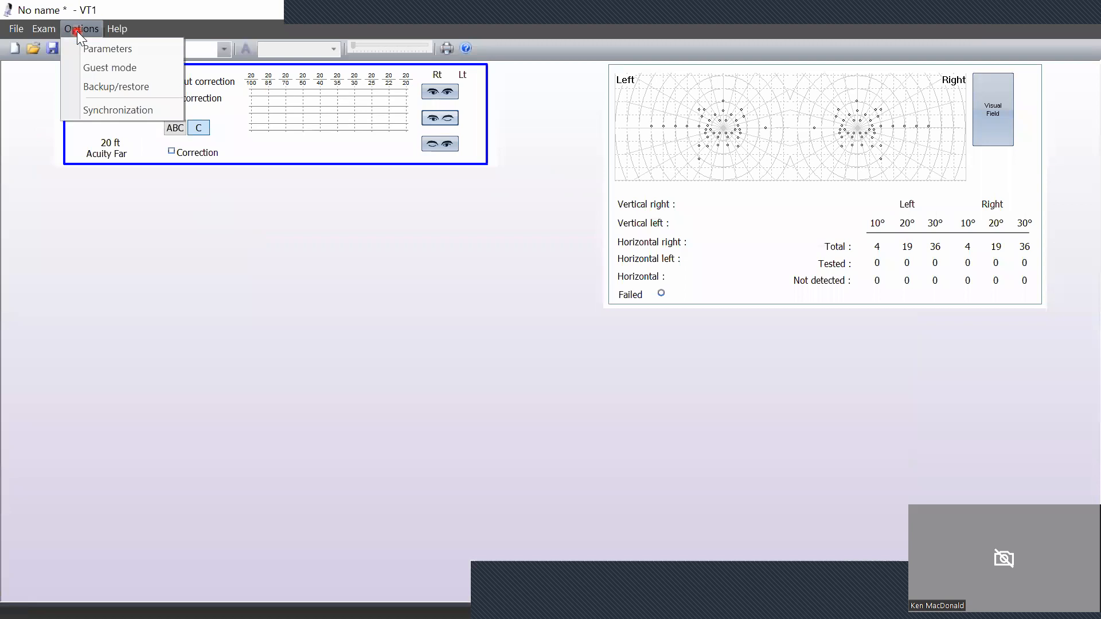
{"action": "left_click", "coordinate": [97, 46]}
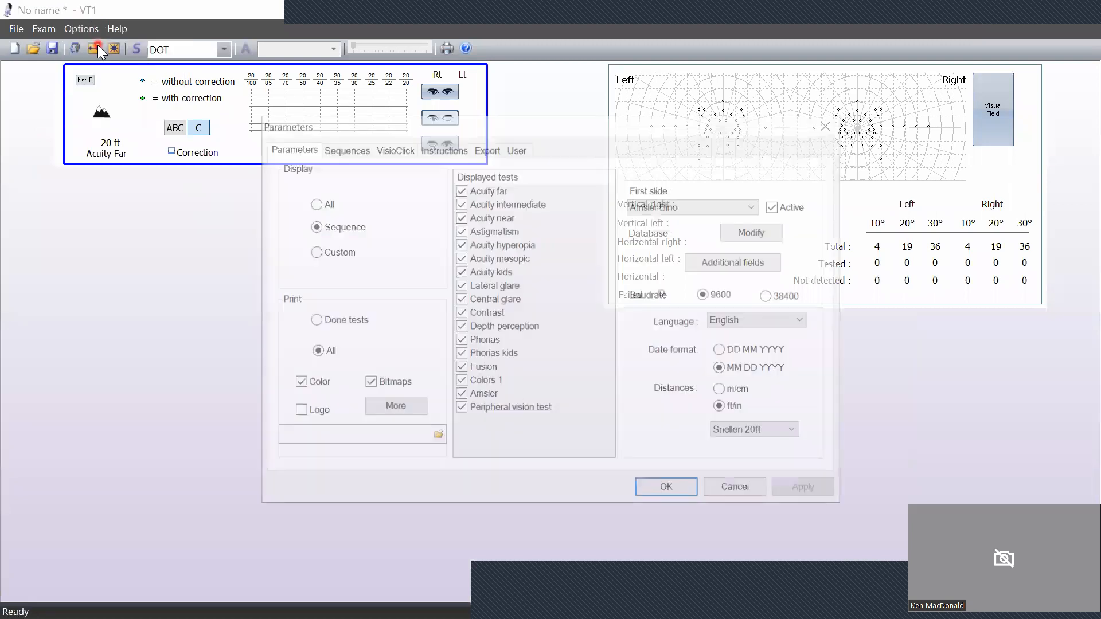
{"action": "left_click", "coordinate": [339, 147]}
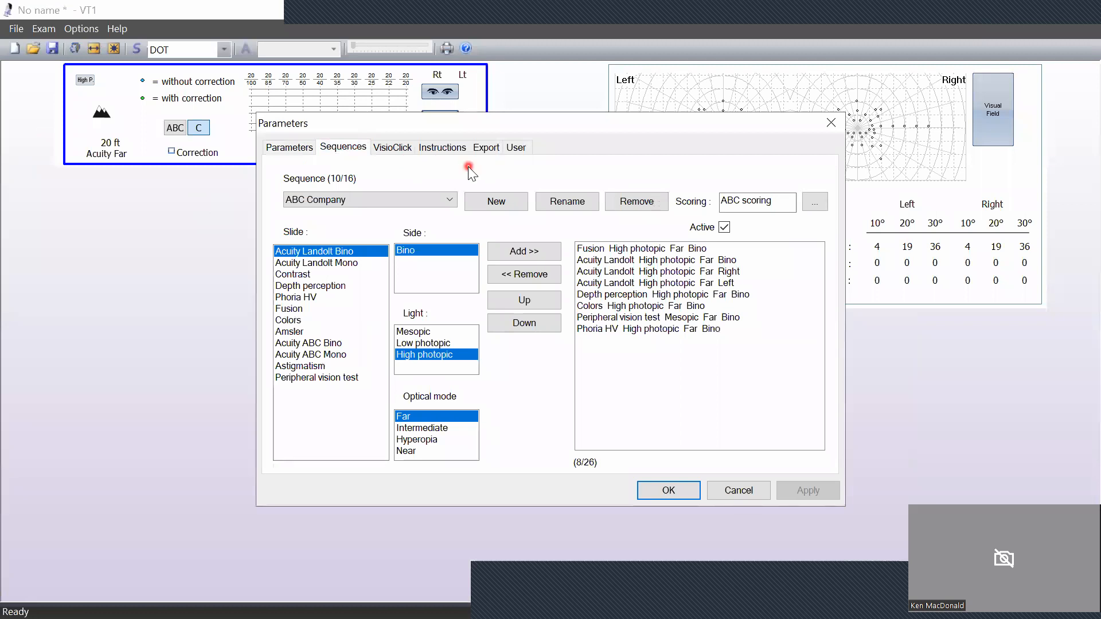
{"action": "left_click", "coordinate": [491, 207]}
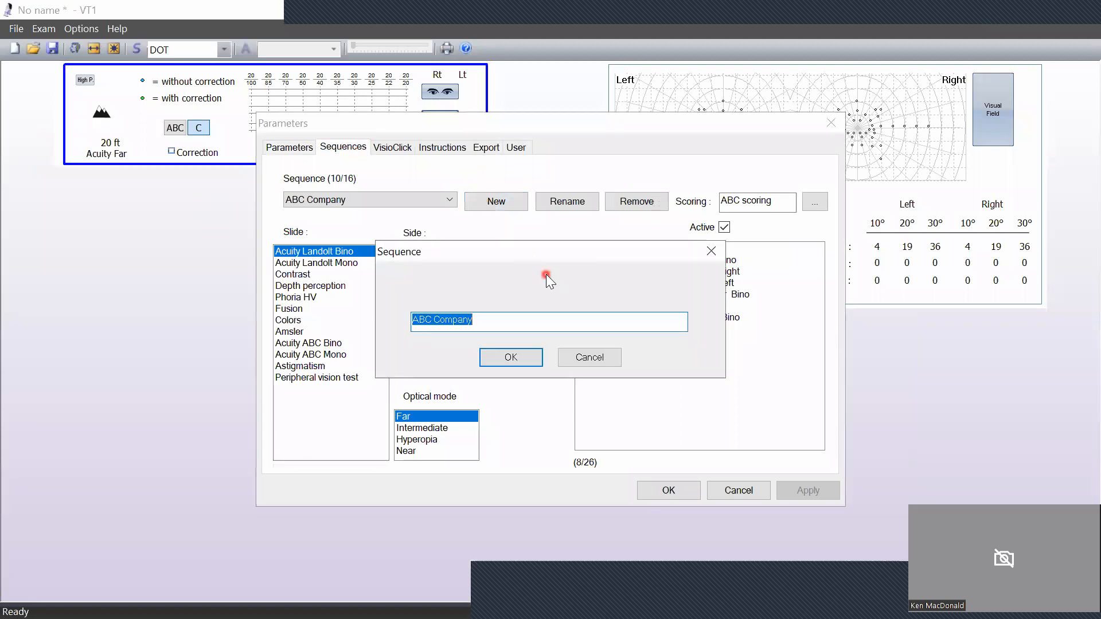
{"action": "type", "text": "Occ"}
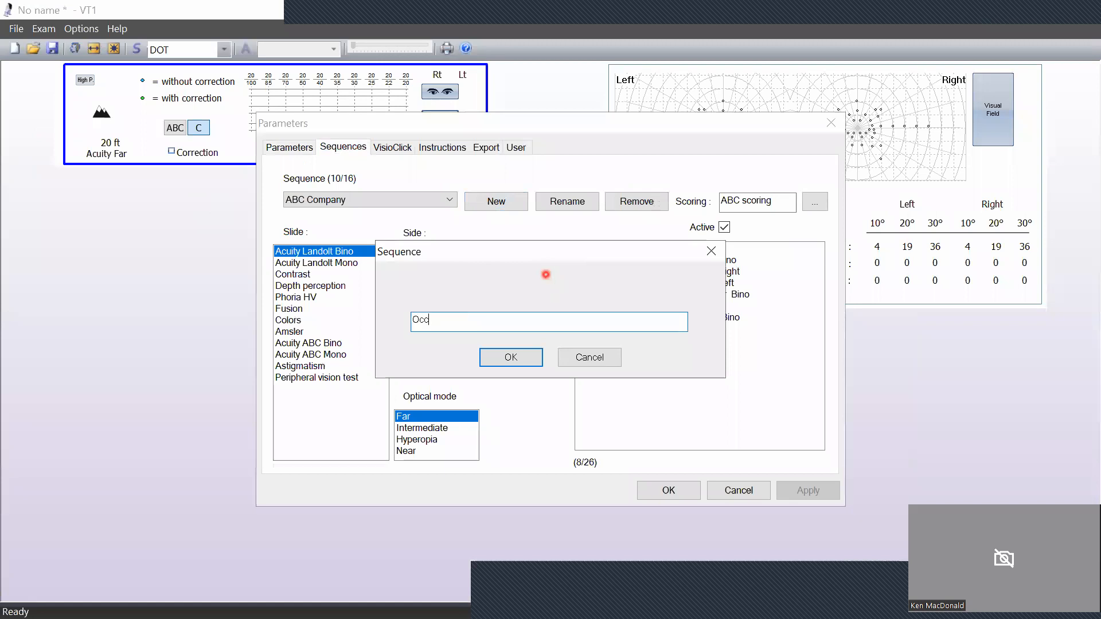
{"action": "type", "text": " test seq"}
{"action": "left_click", "coordinate": [511, 358]}
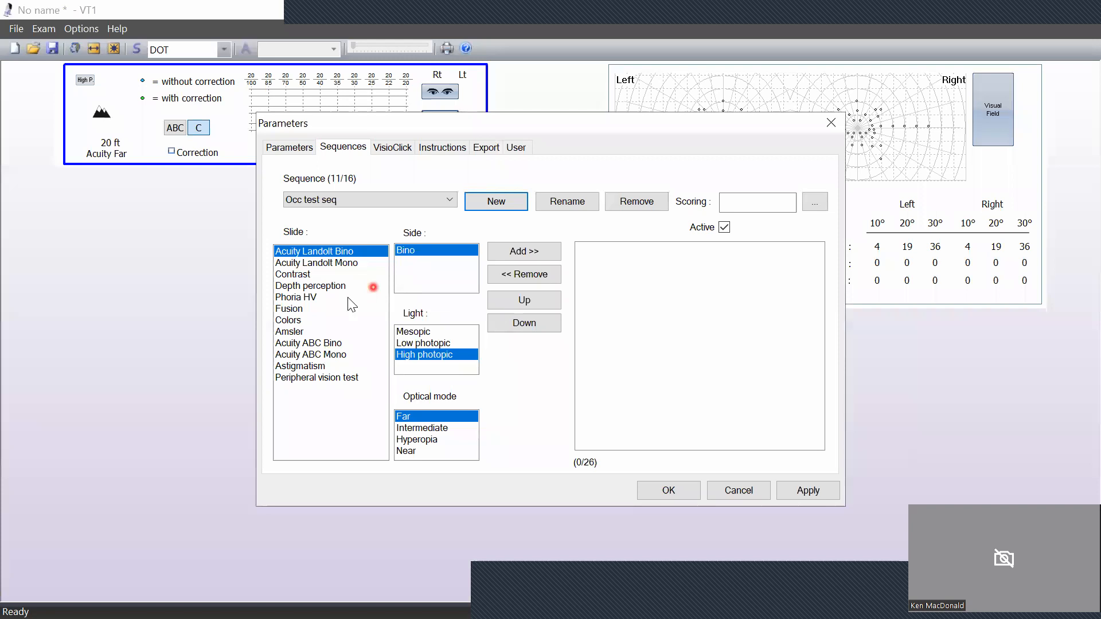
Step: Add the Fusion and Acuity ABC Bino slides to the sequence, both binocular, high photopic and far
{"action": "left_click", "coordinate": [299, 309]}
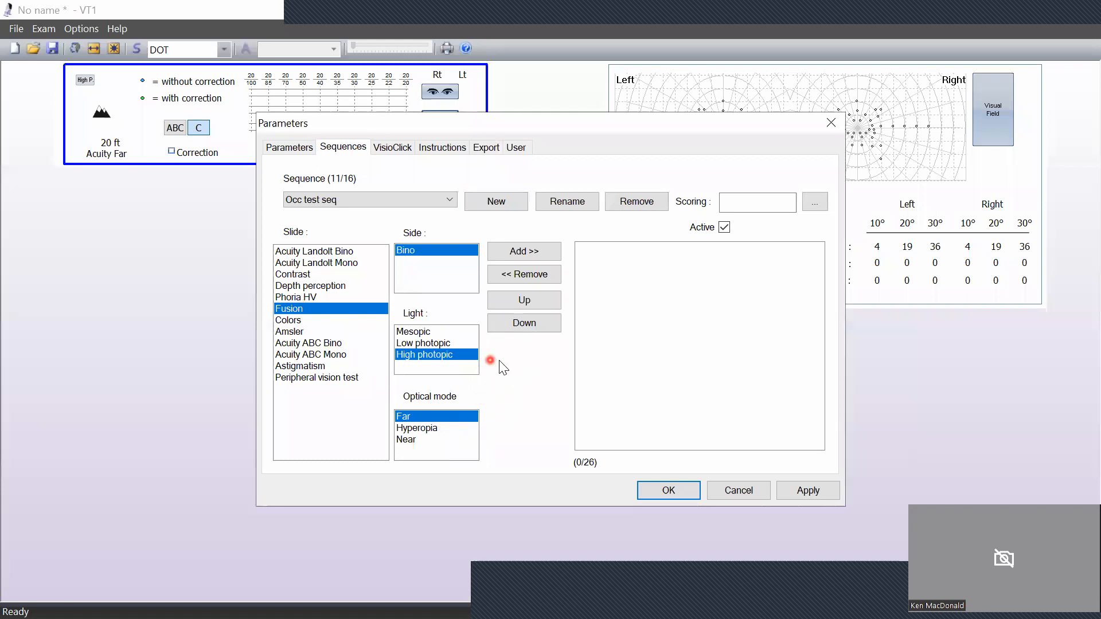
{"action": "left_click", "coordinate": [528, 251]}
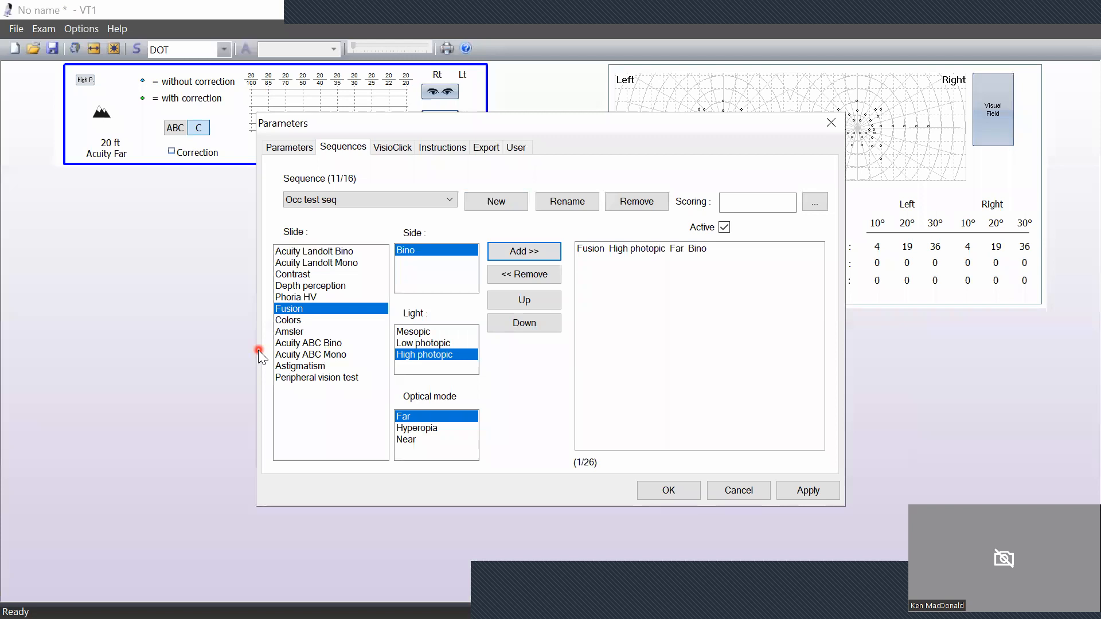
{"action": "left_click", "coordinate": [289, 344]}
{"action": "left_click", "coordinate": [525, 252]}
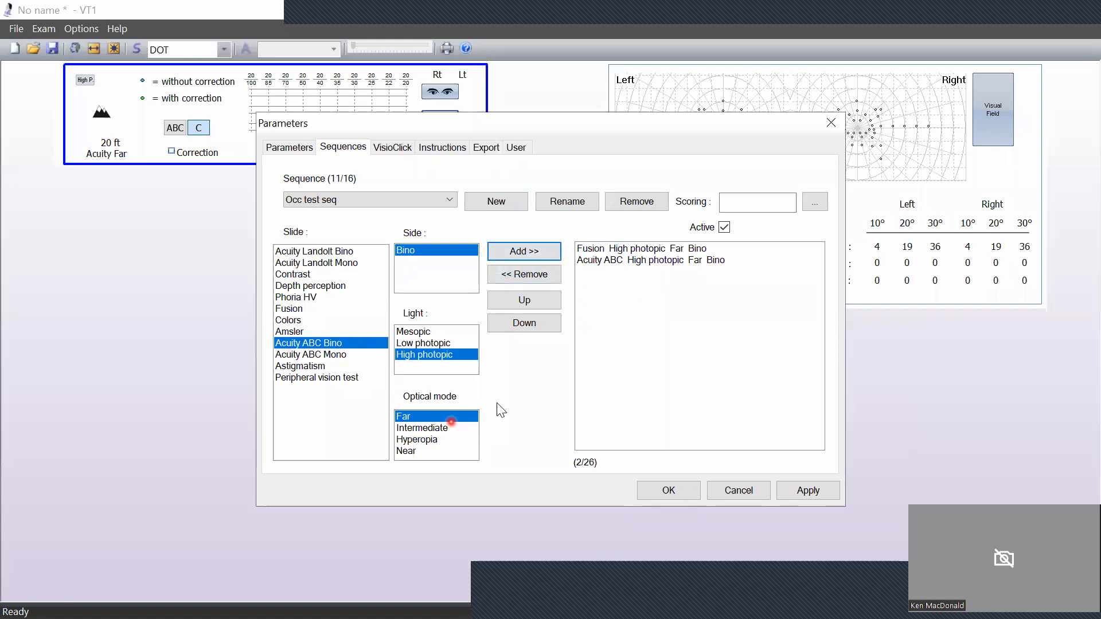
Step: Add high photopic far Acuity ABC Mono slides for the left and right eyes, and save the sequence
{"action": "left_click", "coordinate": [332, 353]}
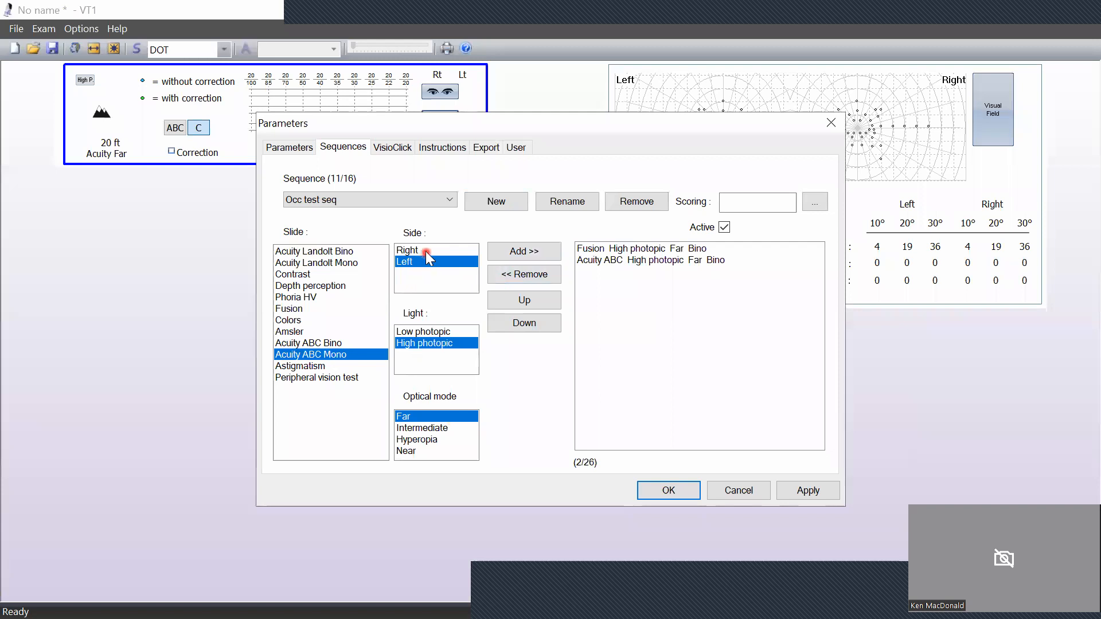
{"action": "left_click", "coordinate": [519, 275]}
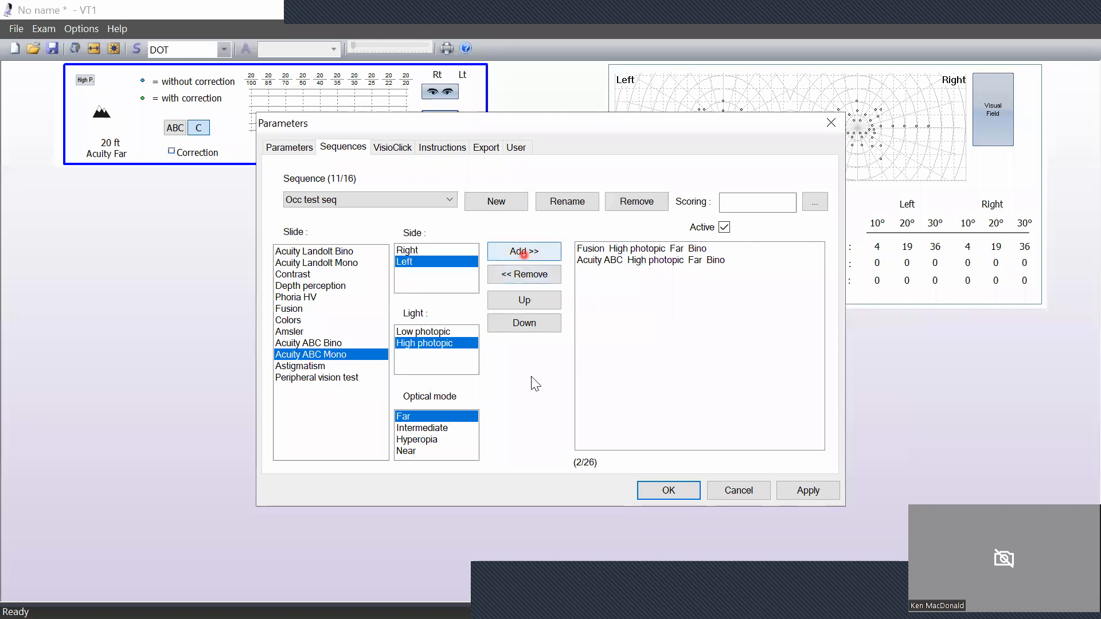
{"action": "left_click", "coordinate": [536, 324]}
{"action": "left_click", "coordinate": [518, 250]}
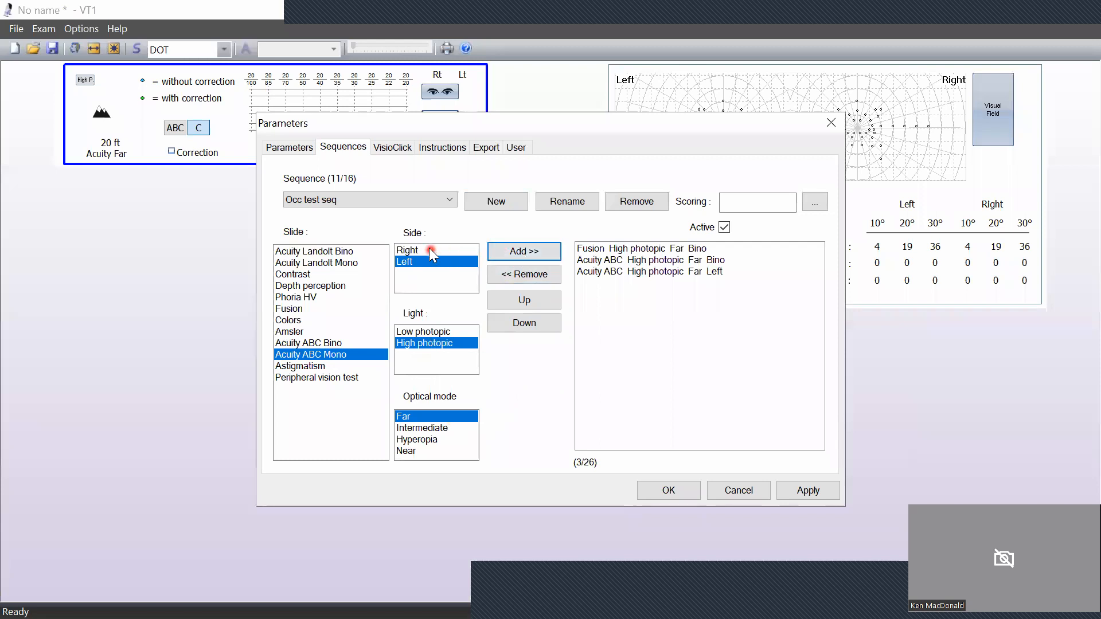
{"action": "left_click", "coordinate": [428, 250]}
{"action": "left_click", "coordinate": [516, 251]}
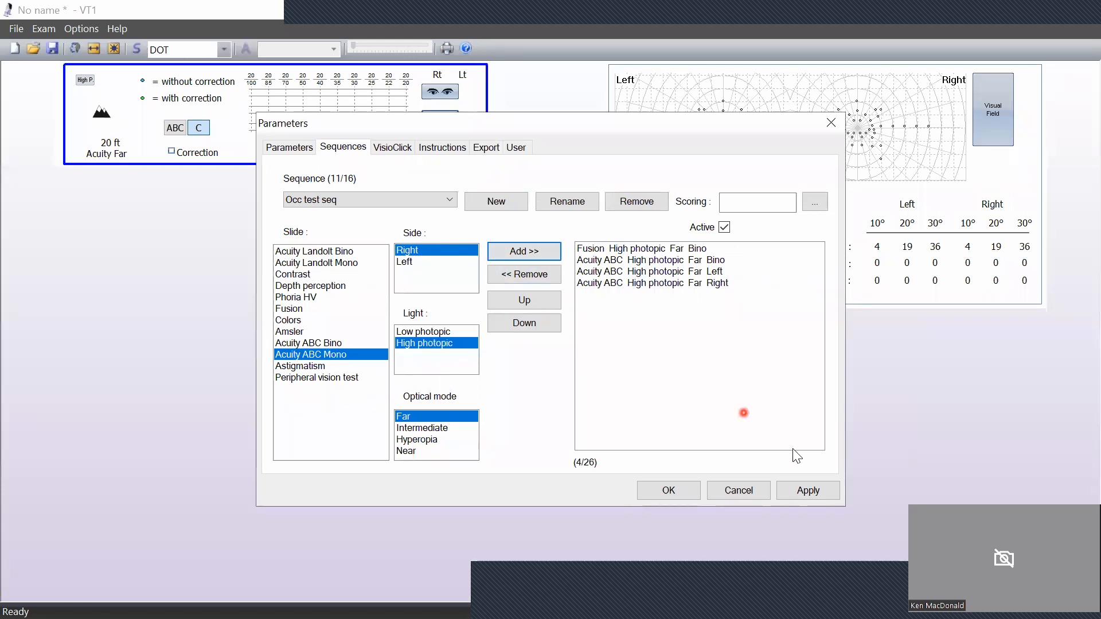
{"action": "left_click", "coordinate": [795, 489]}
{"action": "left_click", "coordinate": [669, 497]}
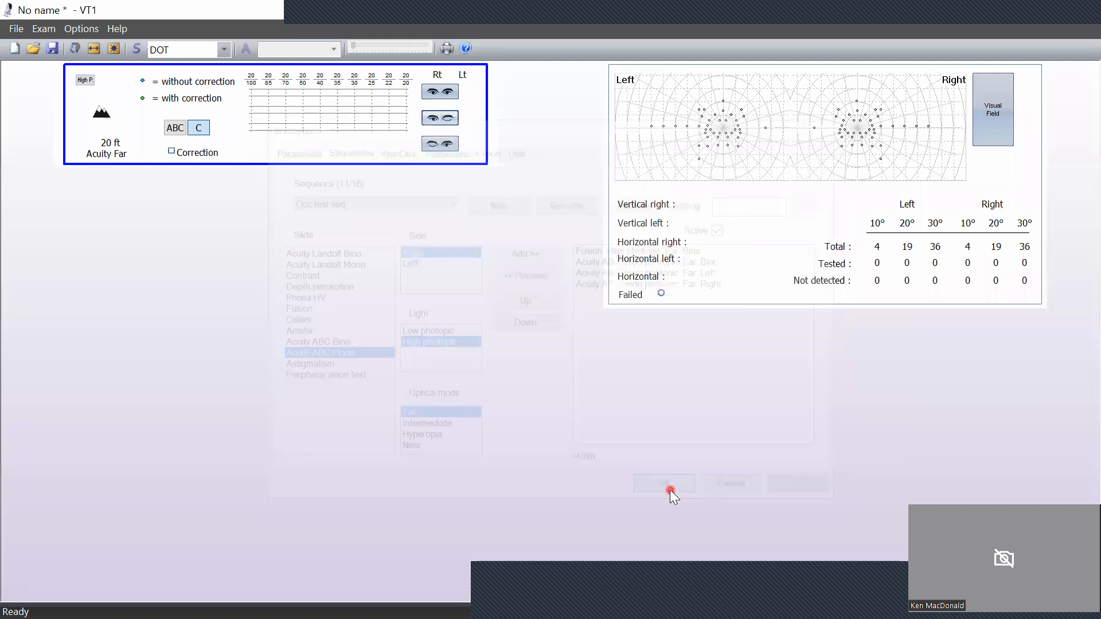
Step: Load the Occ test seq sequence for the exam, accepting the loss of current modifications
{"action": "left_click", "coordinate": [224, 54]}
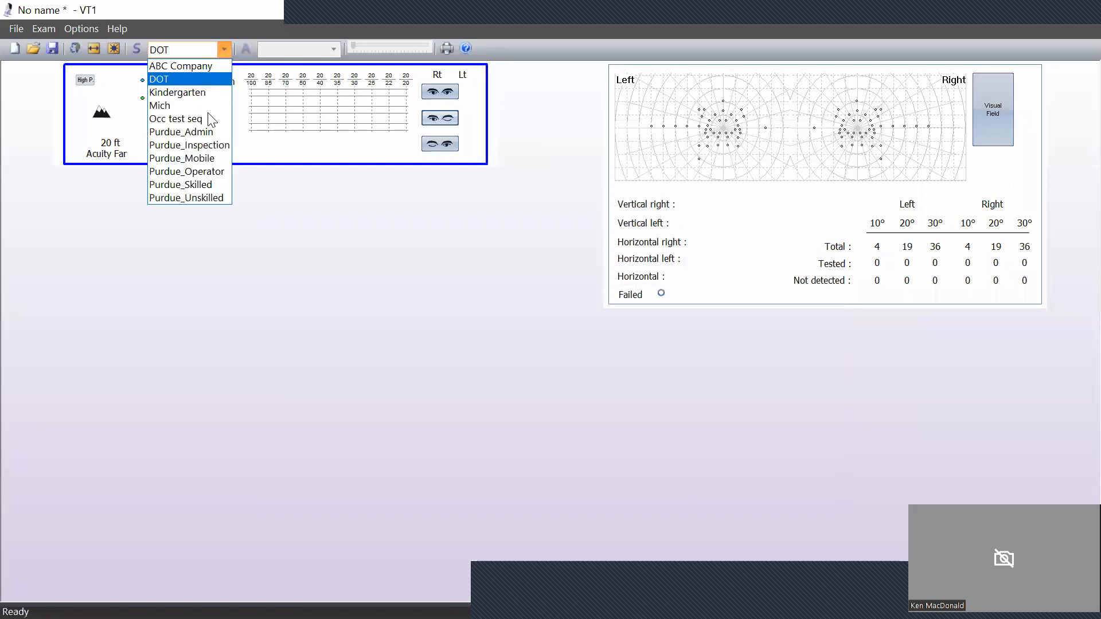
{"action": "left_click", "coordinate": [206, 119]}
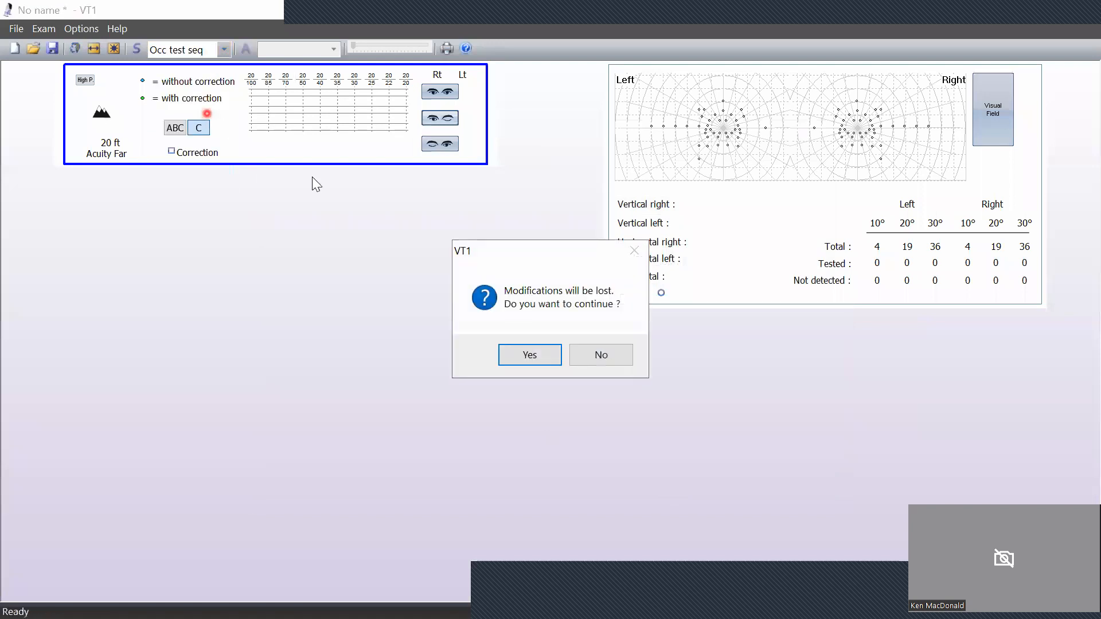
{"action": "left_click", "coordinate": [516, 356]}
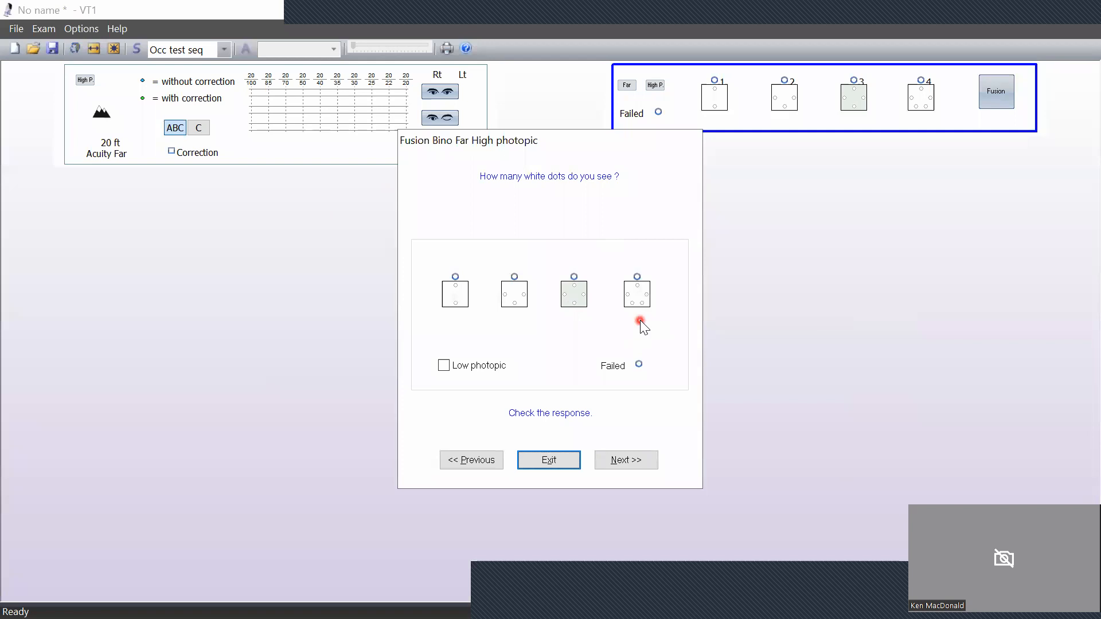
Step: Run the sequence without a Fusion answer, recording far acuity of 20/35 for both eyes, 20/40 for the left and 20/70 for the right
{"action": "key", "text": "alt+n"}
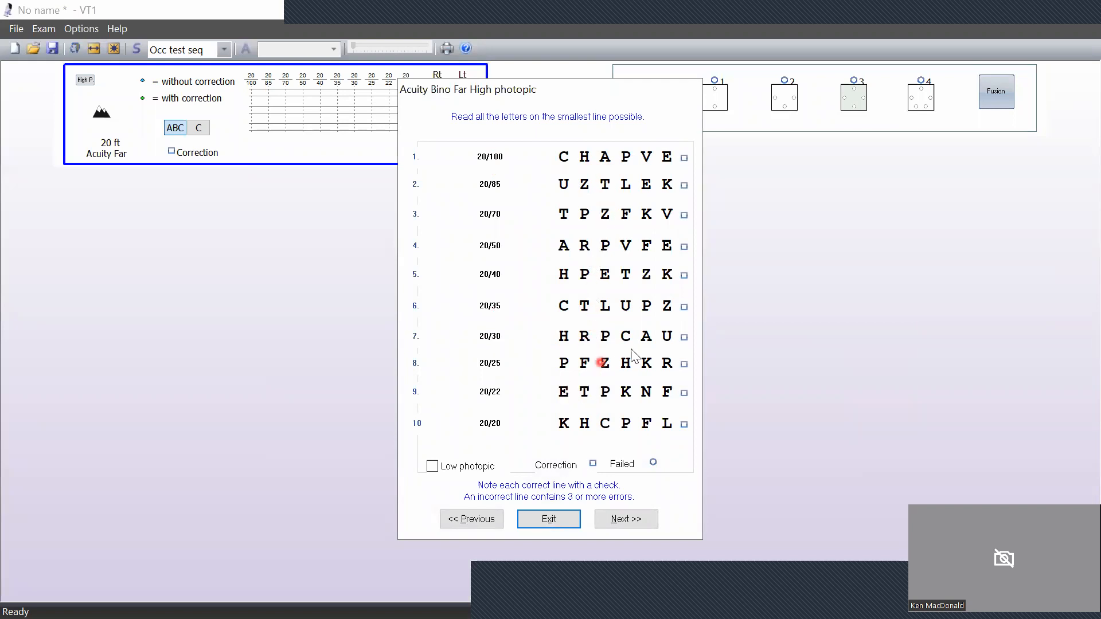
{"action": "left_click", "coordinate": [685, 308]}
{"action": "key", "text": "alt+n"}
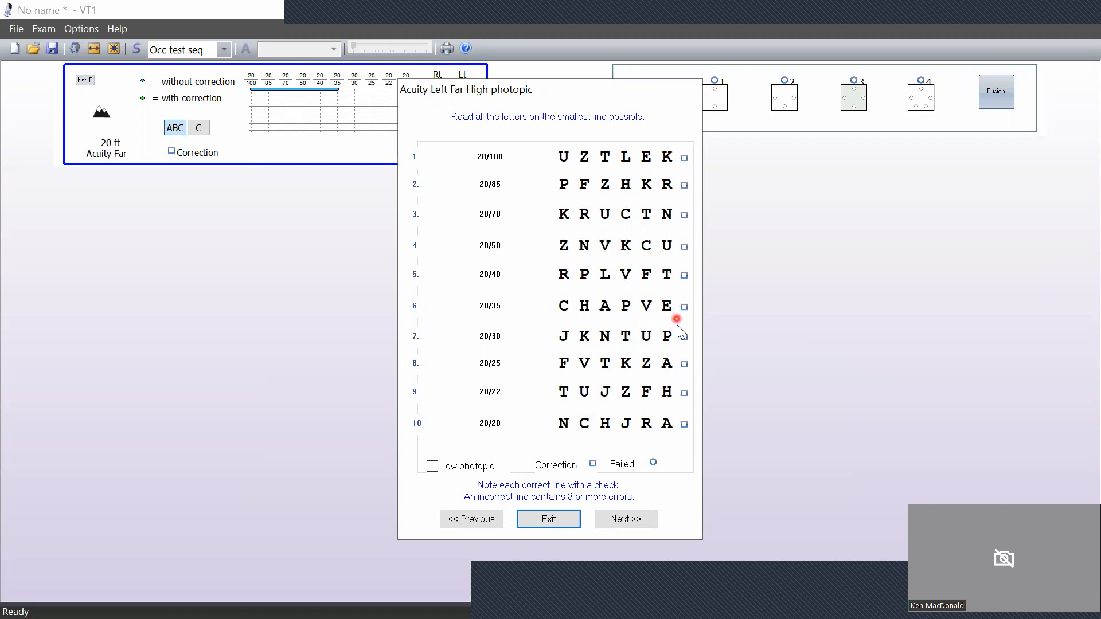
{"action": "left_click", "coordinate": [683, 275]}
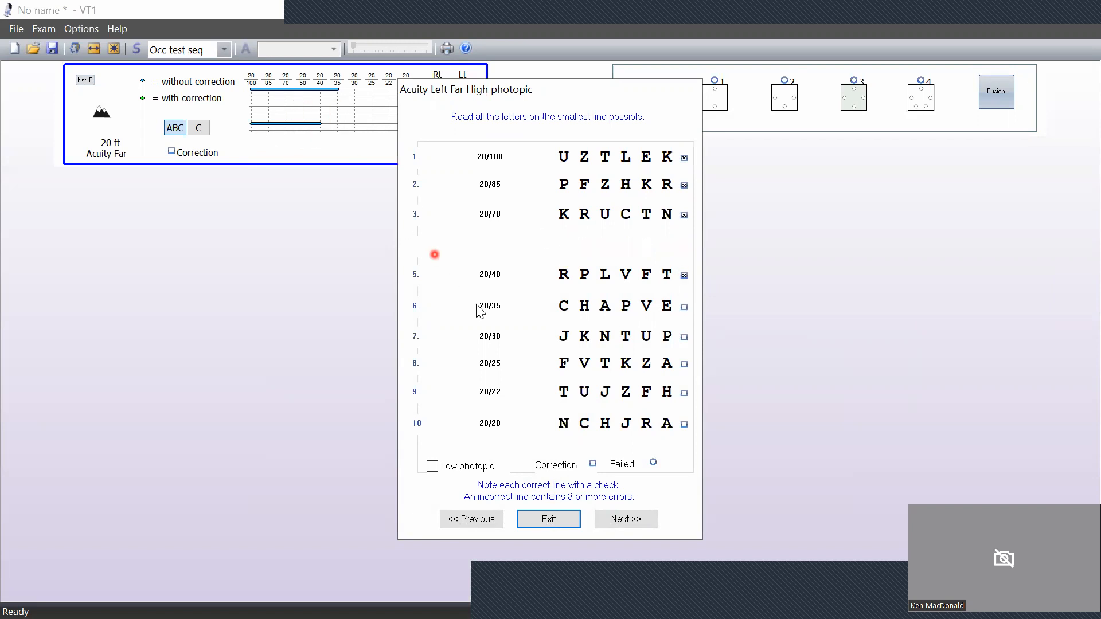
{"action": "key", "text": "alt+n"}
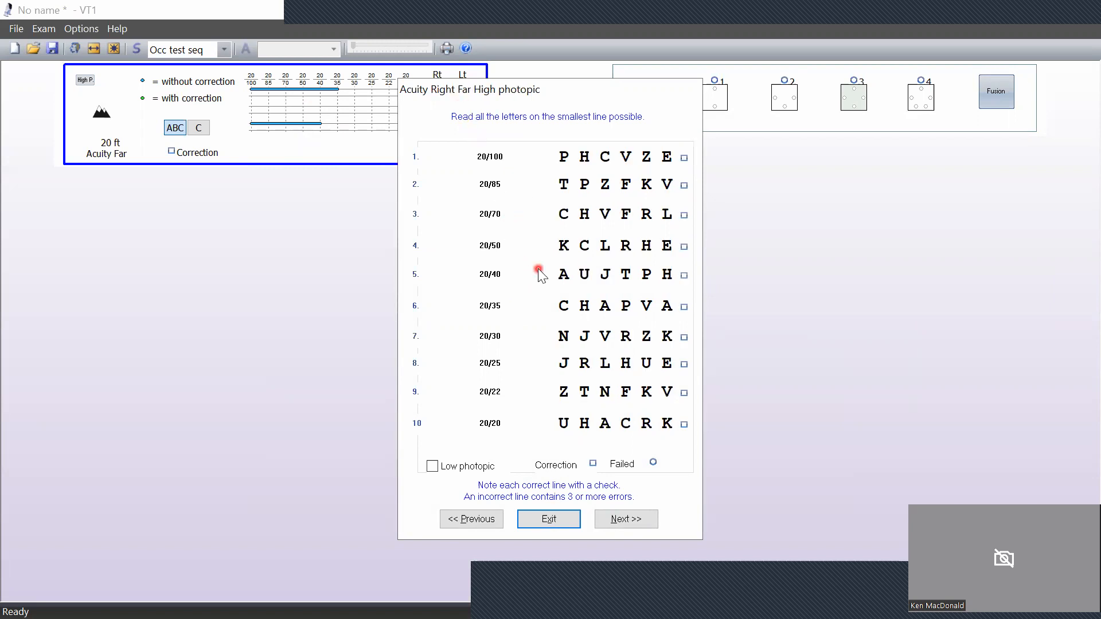
{"action": "left_click", "coordinate": [690, 217]}
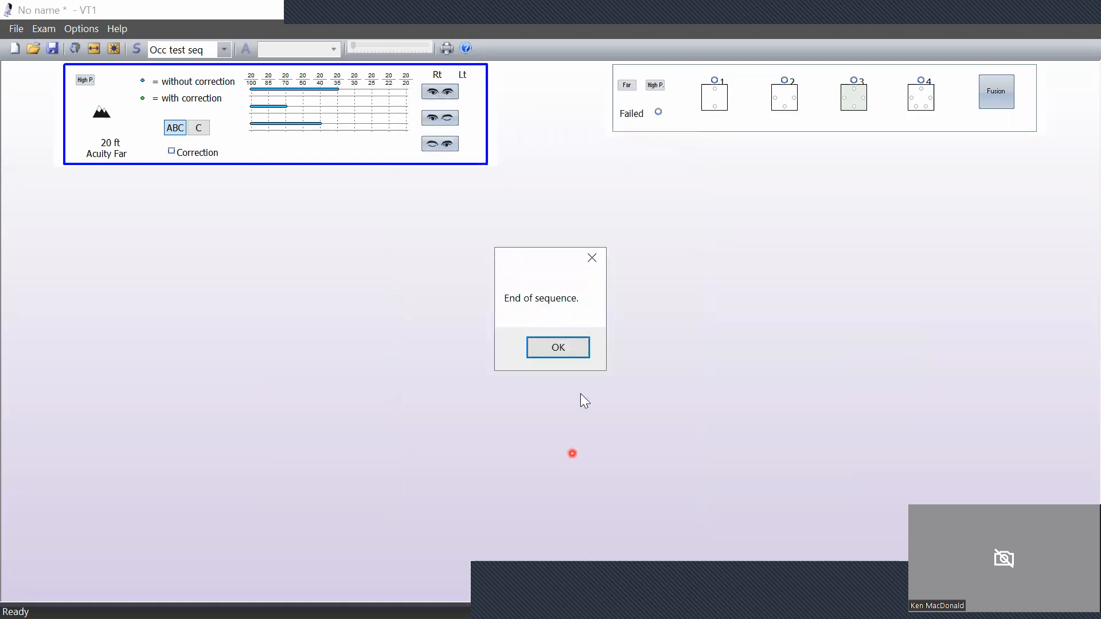
Step: Close the end-of-sequence notice and run the skipped Fusion test on its own, recording response 3
{"action": "left_click", "coordinate": [567, 350]}
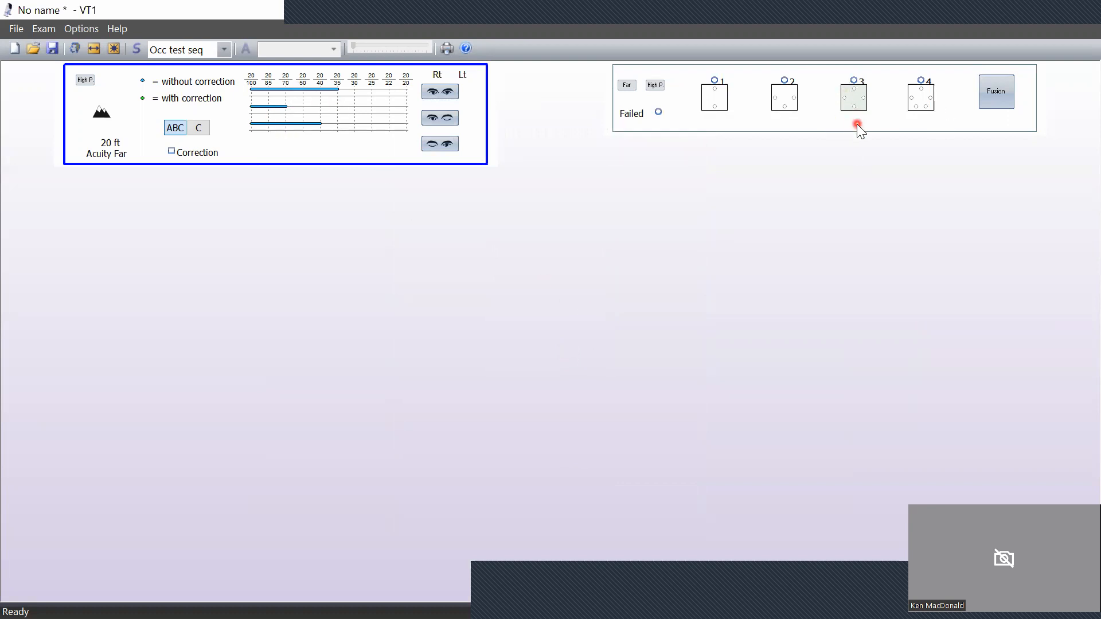
{"action": "left_click", "coordinate": [996, 92]}
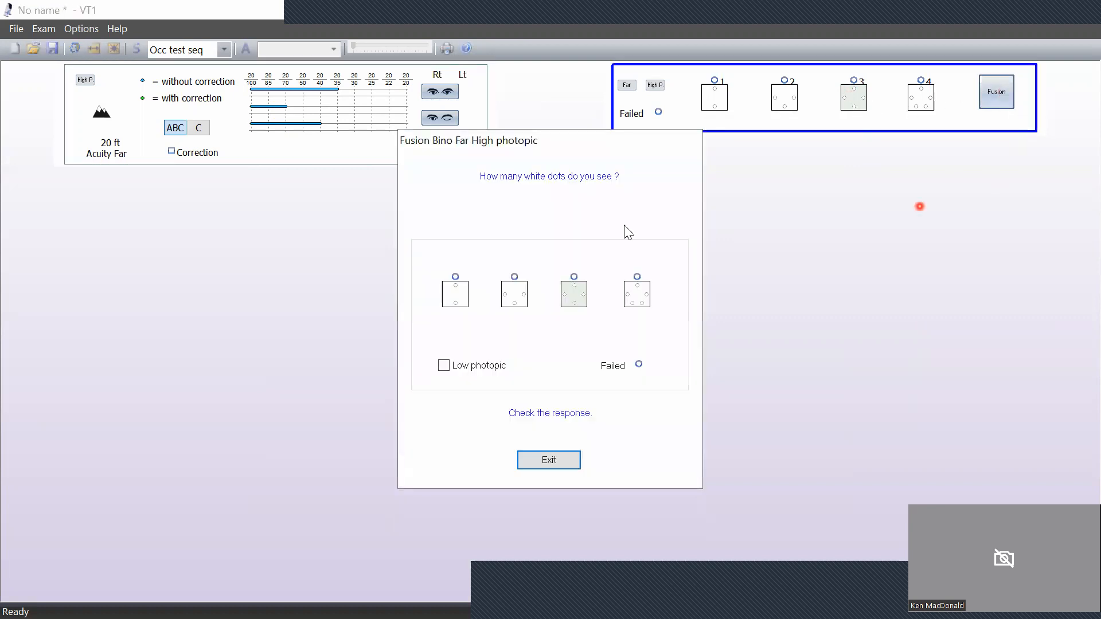
{"action": "left_click", "coordinate": [573, 276]}
{"action": "left_click", "coordinate": [560, 458]}
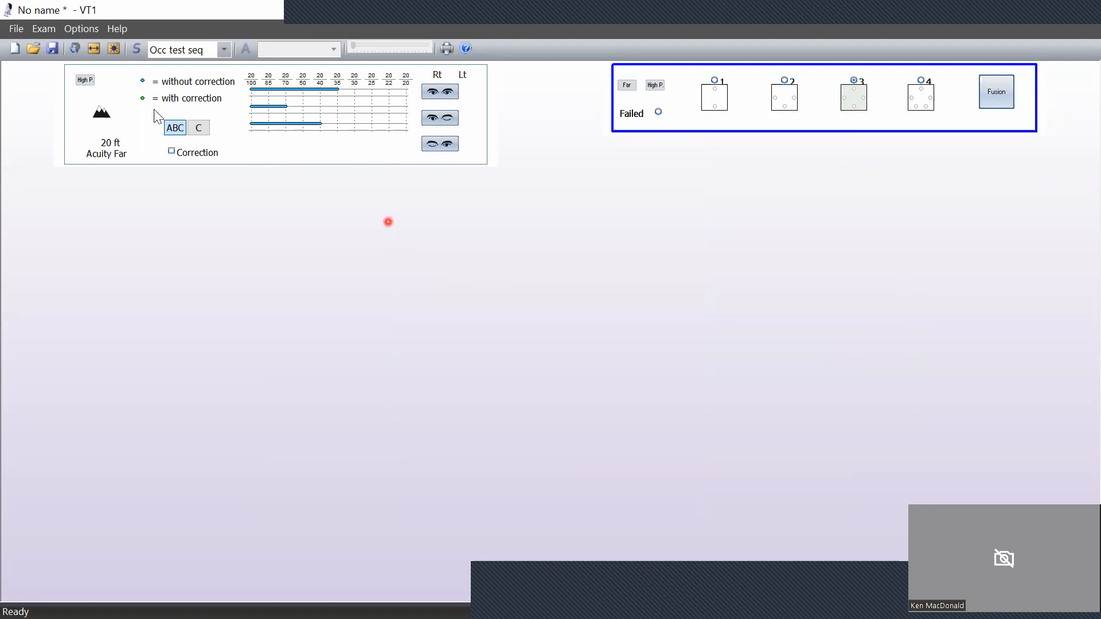
Step: Open the Occ test seq sequence in the parameters and add a binocular, high photopic, far Depth perception slide
{"action": "left_click", "coordinate": [84, 33]}
{"action": "left_click", "coordinate": [105, 49]}
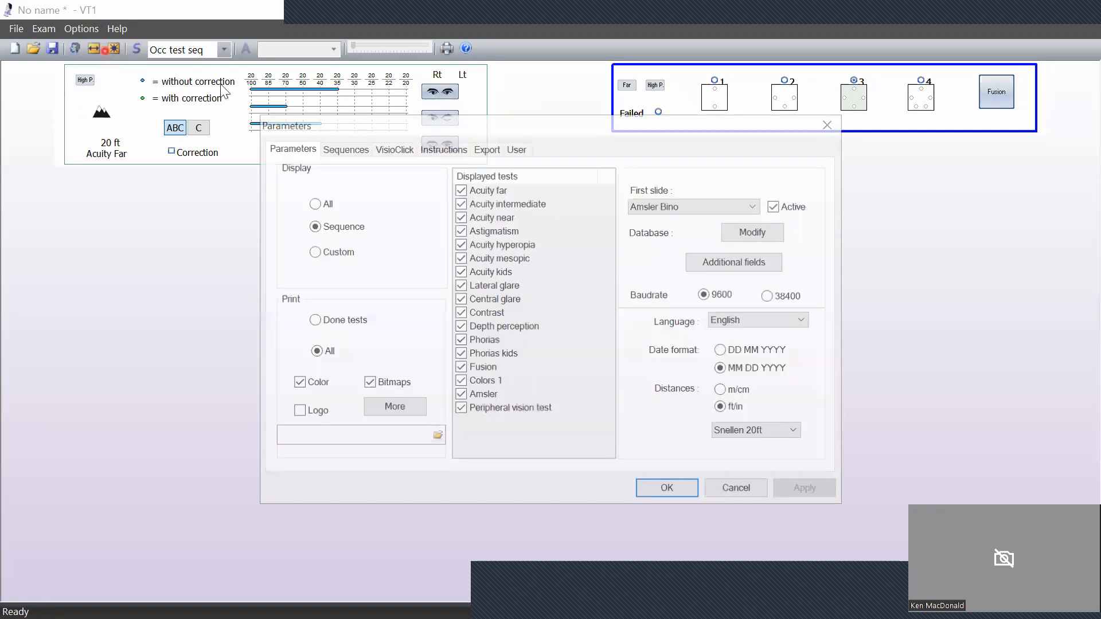
{"action": "left_click", "coordinate": [337, 147]}
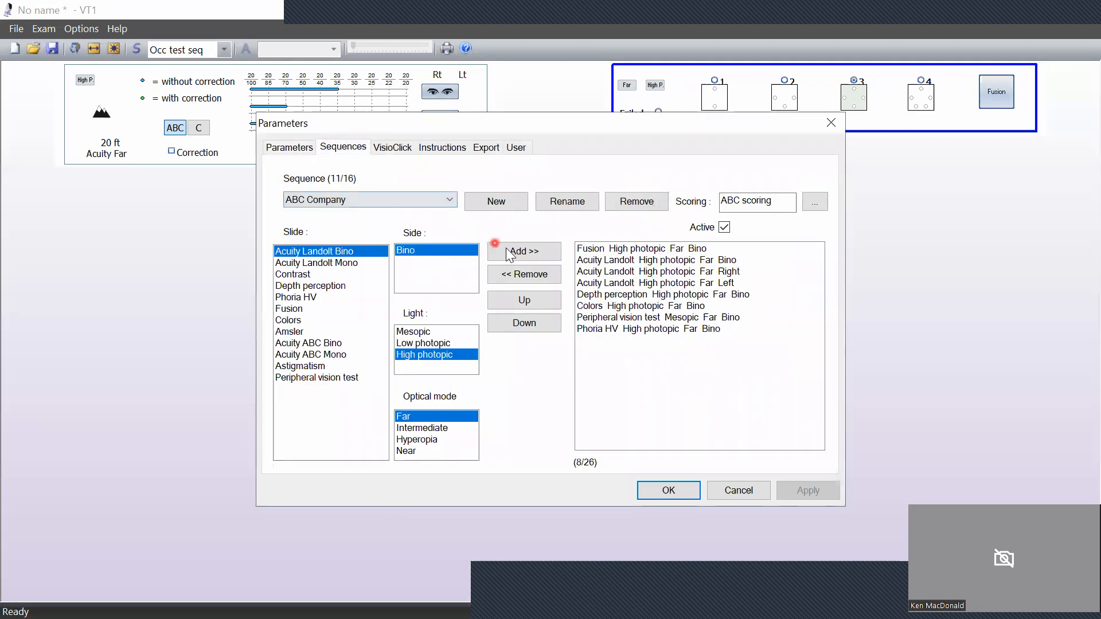
{"action": "left_click", "coordinate": [448, 199]}
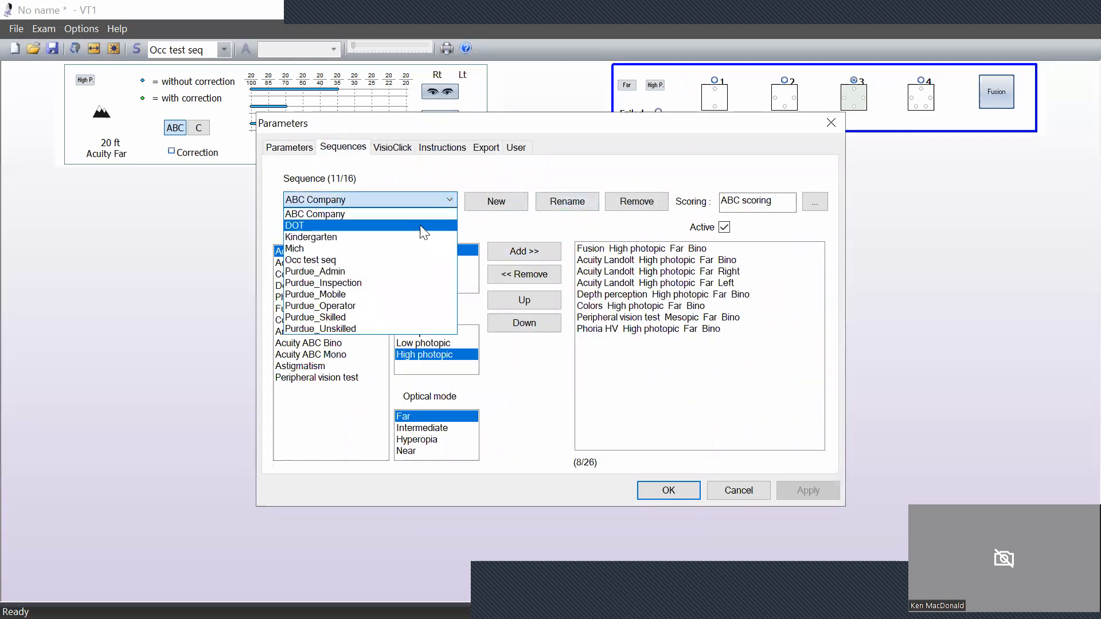
{"action": "left_click", "coordinate": [413, 256]}
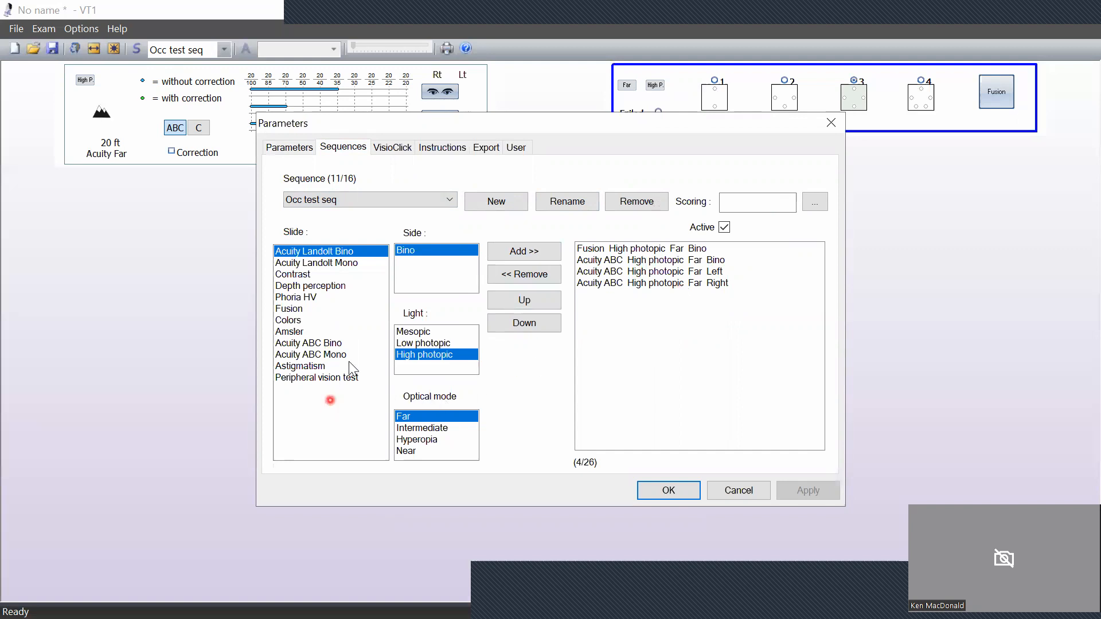
{"action": "left_click", "coordinate": [332, 285]}
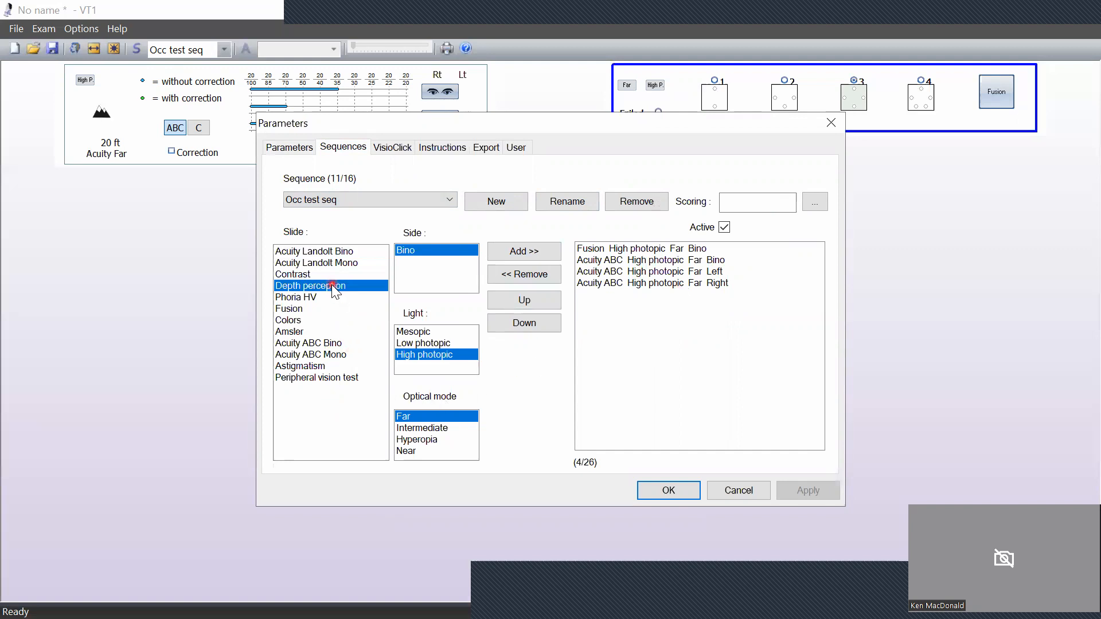
{"action": "left_click", "coordinate": [467, 256]}
{"action": "left_click", "coordinate": [439, 253]}
{"action": "left_click", "coordinate": [512, 252]}
{"action": "left_click", "coordinate": [636, 333]}
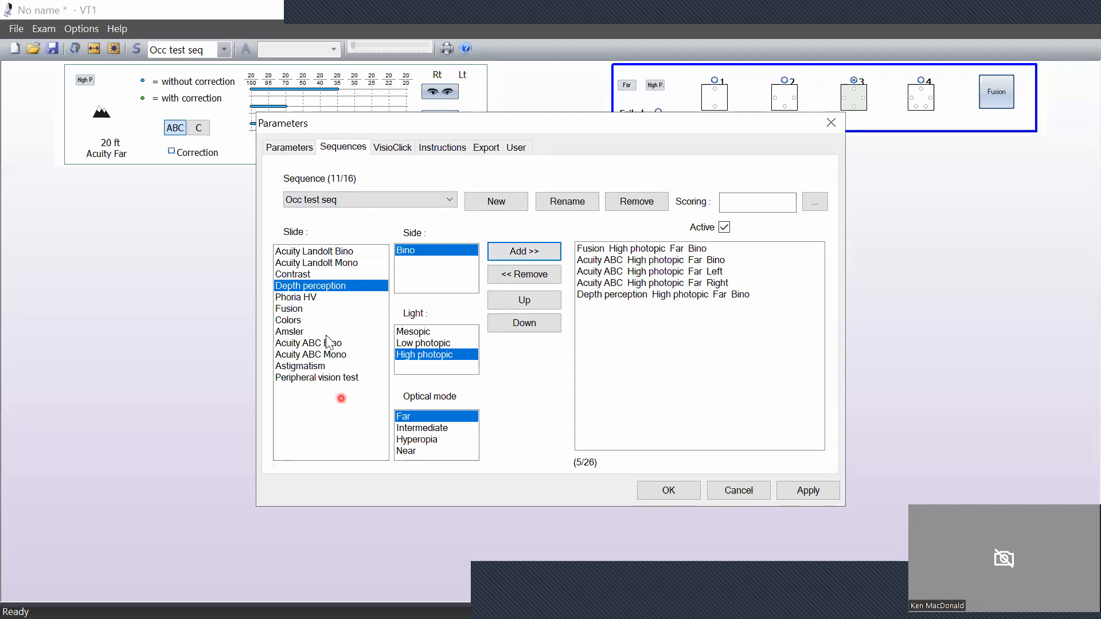
Step: Add a binocular high photopic far Colors slide and a binocular mesopic far Peripheral vision test slide to the sequence
{"action": "left_click", "coordinate": [298, 320]}
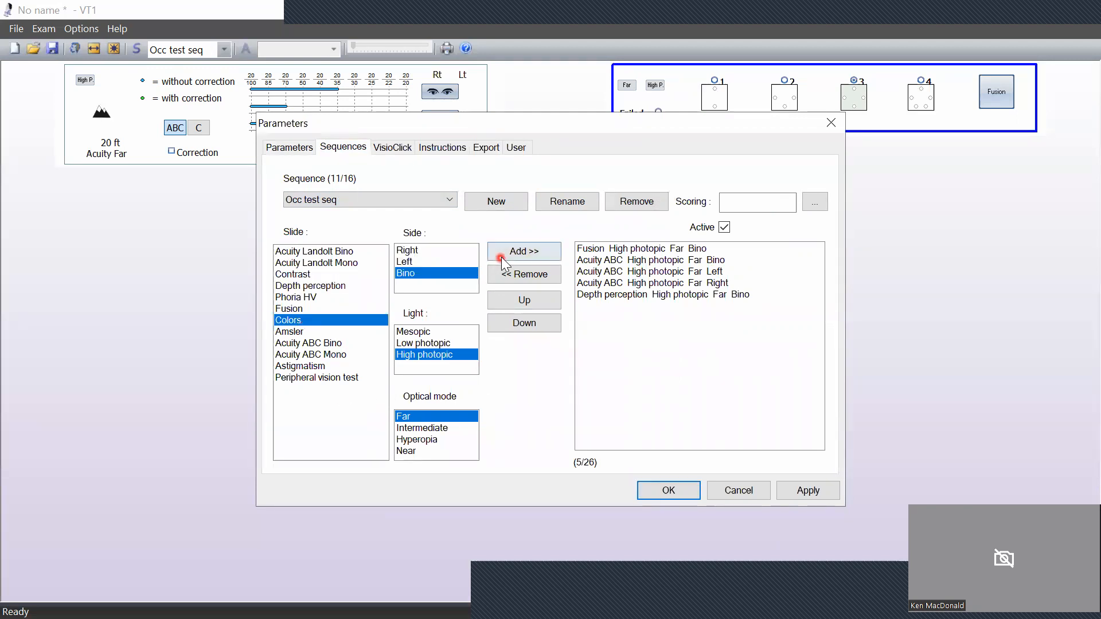
{"action": "left_click", "coordinate": [516, 253]}
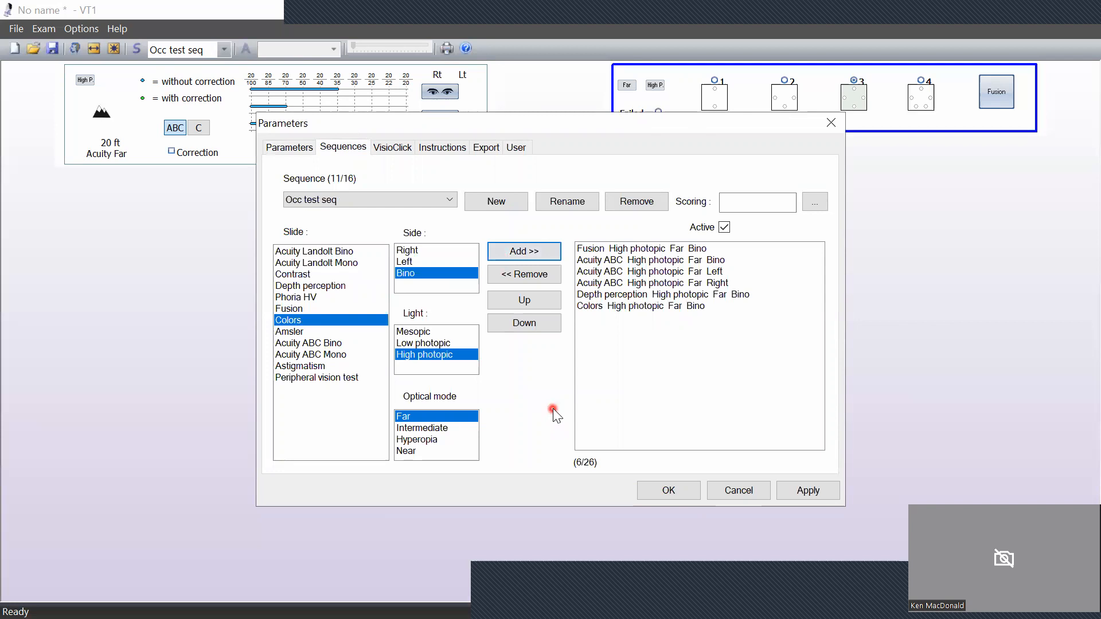
{"action": "left_click", "coordinate": [332, 377]}
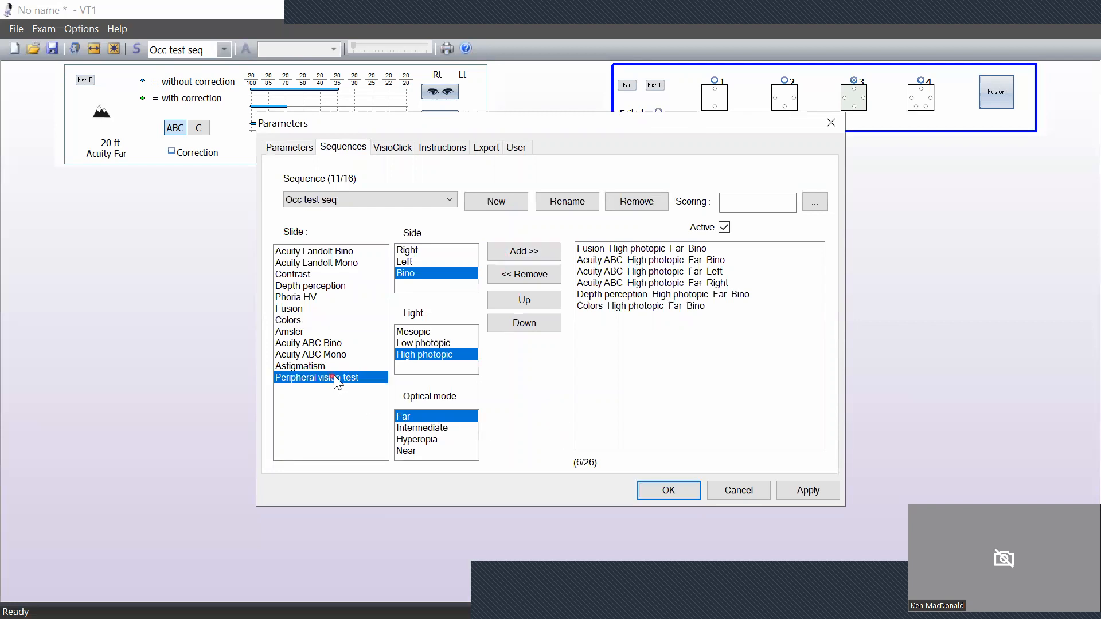
{"action": "left_click", "coordinate": [513, 253]}
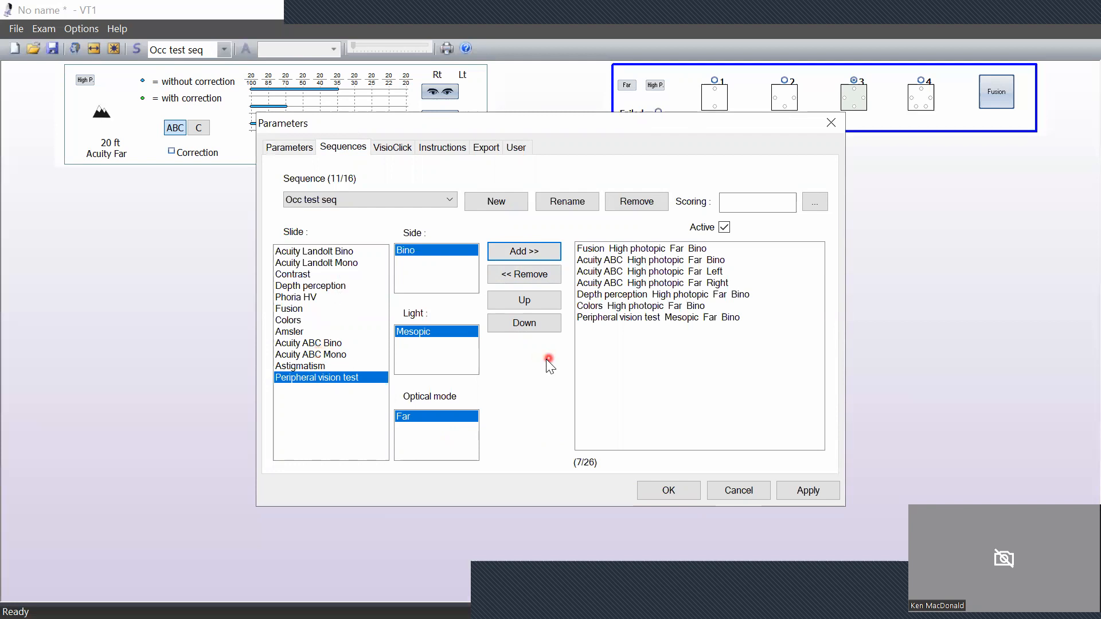
Step: Reorder the sequence so Colors comes directly before Depth perception, and save the changed parameters
{"action": "left_click", "coordinate": [622, 308]}
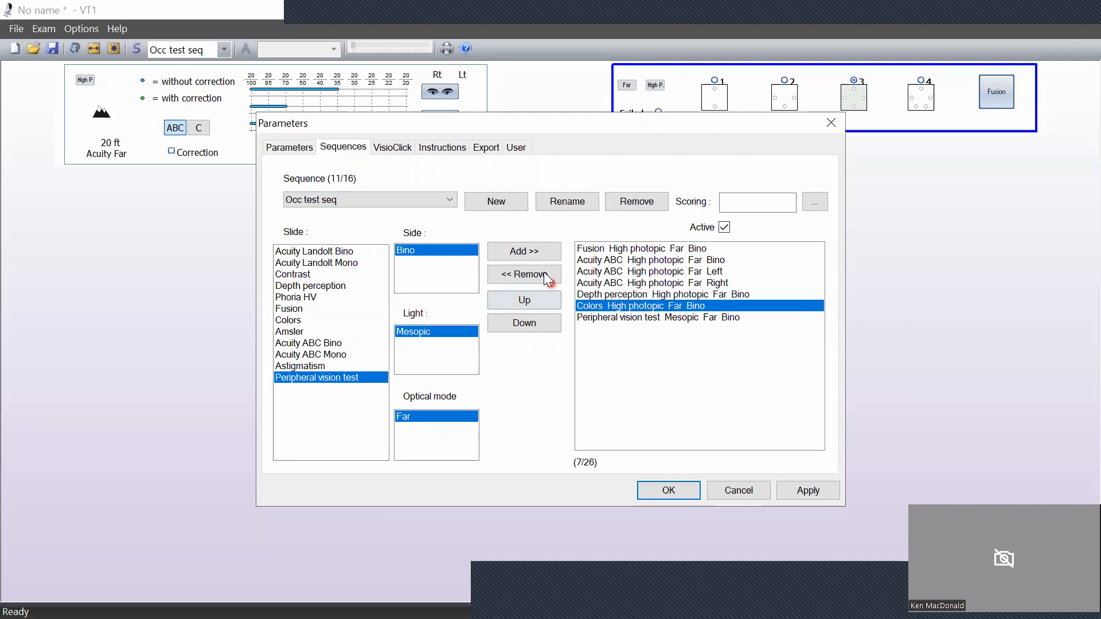
{"action": "left_click", "coordinate": [526, 302]}
{"action": "left_click", "coordinate": [534, 299]}
{"action": "left_click", "coordinate": [534, 299]}
{"action": "left_click", "coordinate": [528, 321]}
{"action": "left_click", "coordinate": [528, 321]}
{"action": "left_click", "coordinate": [624, 297]}
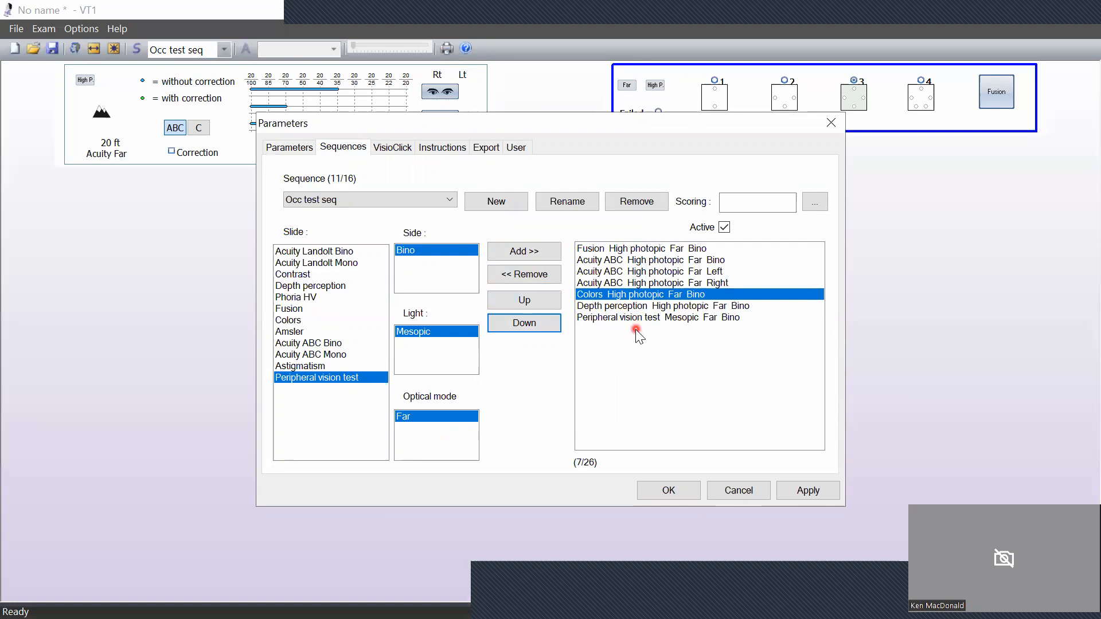
{"action": "left_click", "coordinate": [805, 489]}
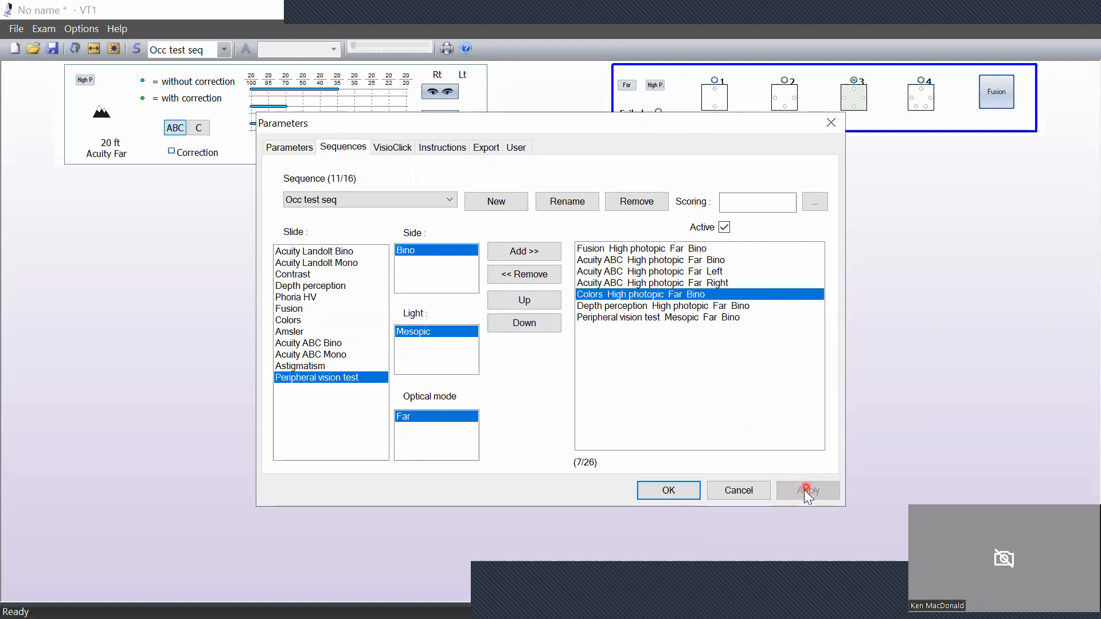
{"action": "left_click", "coordinate": [661, 492]}
Step: Reload the Occ test seq sequence for the exam, accepting the loss of current modifications
{"action": "left_click", "coordinate": [223, 50]}
{"action": "left_click", "coordinate": [205, 118]}
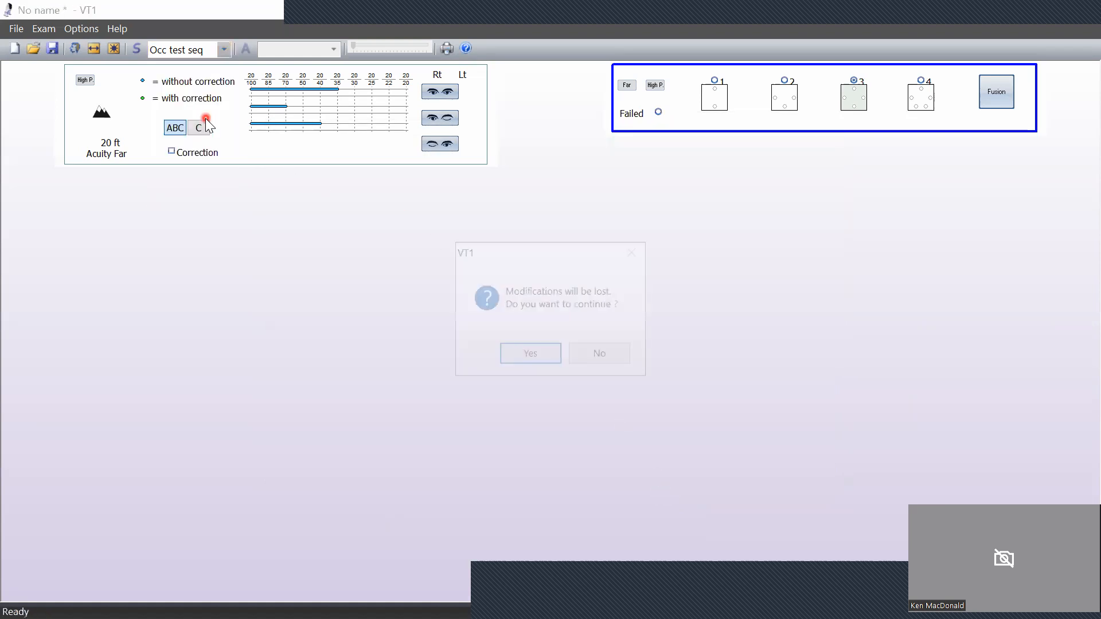
{"action": "left_click", "coordinate": [534, 362]}
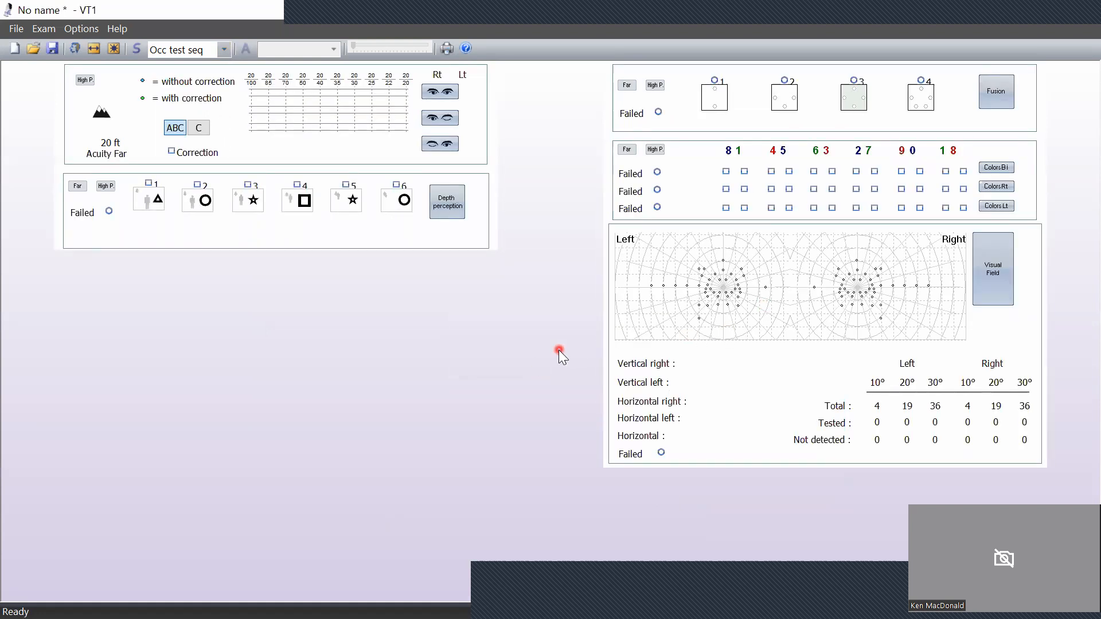
{"action": "left_click", "coordinate": [83, 31]}
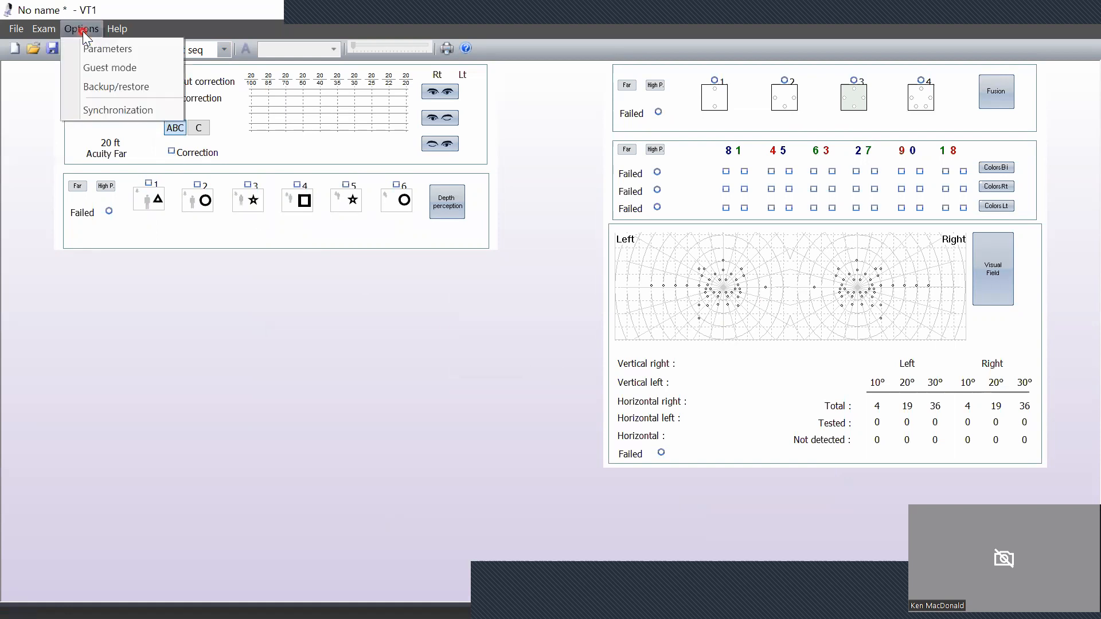
{"action": "key", "text": "Right"}
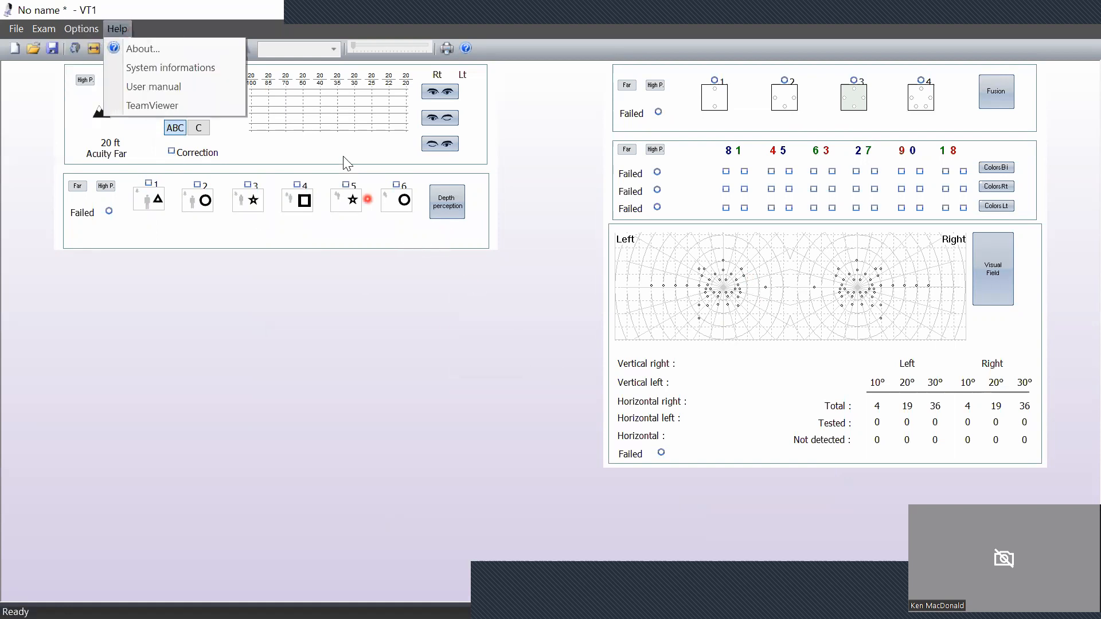
{"action": "left_click", "coordinate": [439, 336]}
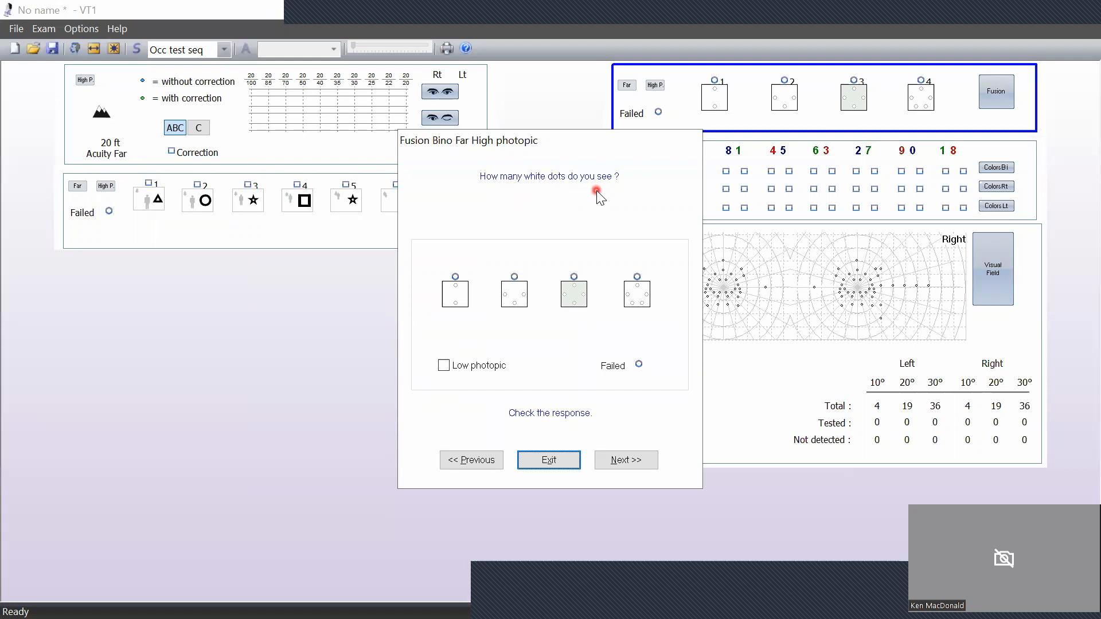
Step: In the running sequence, record Fusion response 3 and binocular far acuity of 20/50, and exit at the left-eye acuity test
{"action": "left_click", "coordinate": [575, 277]}
{"action": "left_click", "coordinate": [631, 459]}
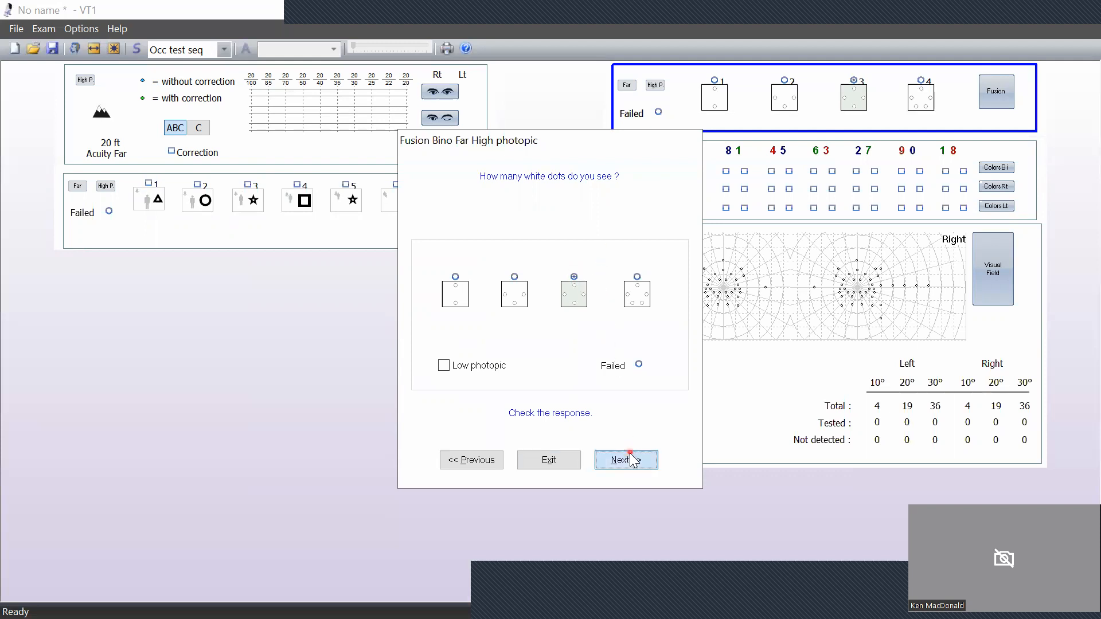
{"action": "left_click", "coordinate": [684, 246]}
{"action": "left_click", "coordinate": [626, 519]}
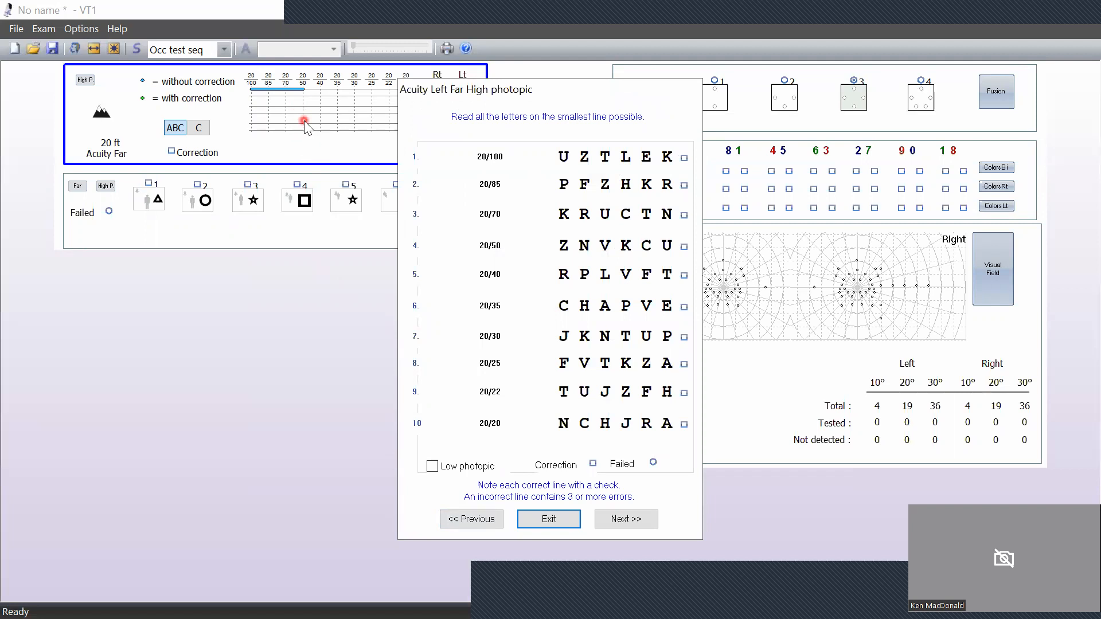
{"action": "left_click", "coordinate": [560, 525]}
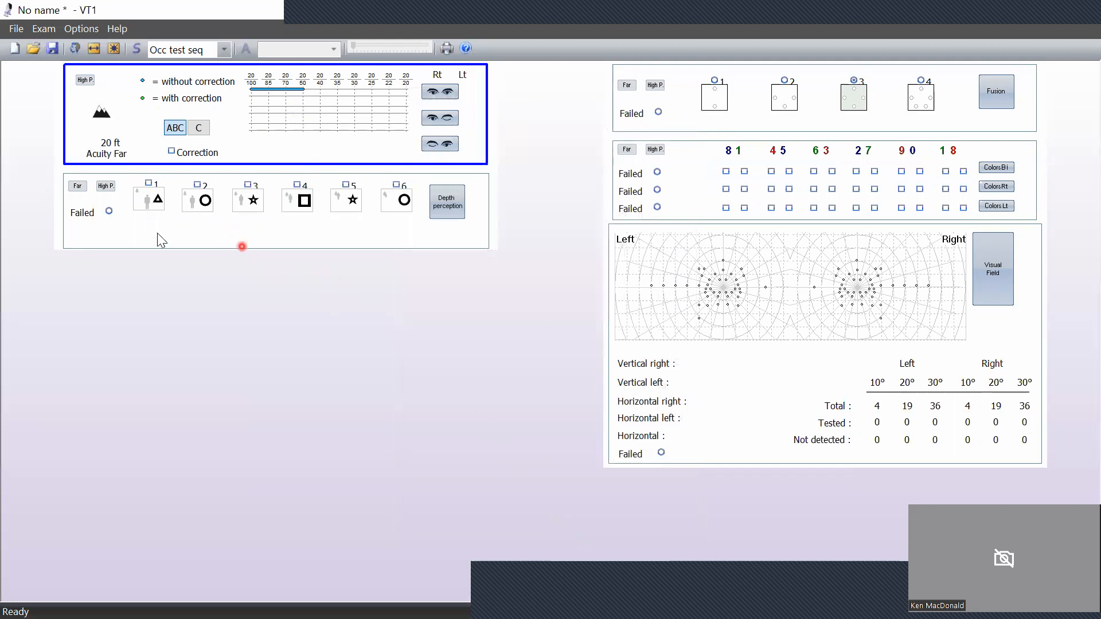
Step: View the Depth perception test on its own and quit it without marking any response
{"action": "left_click", "coordinate": [442, 200]}
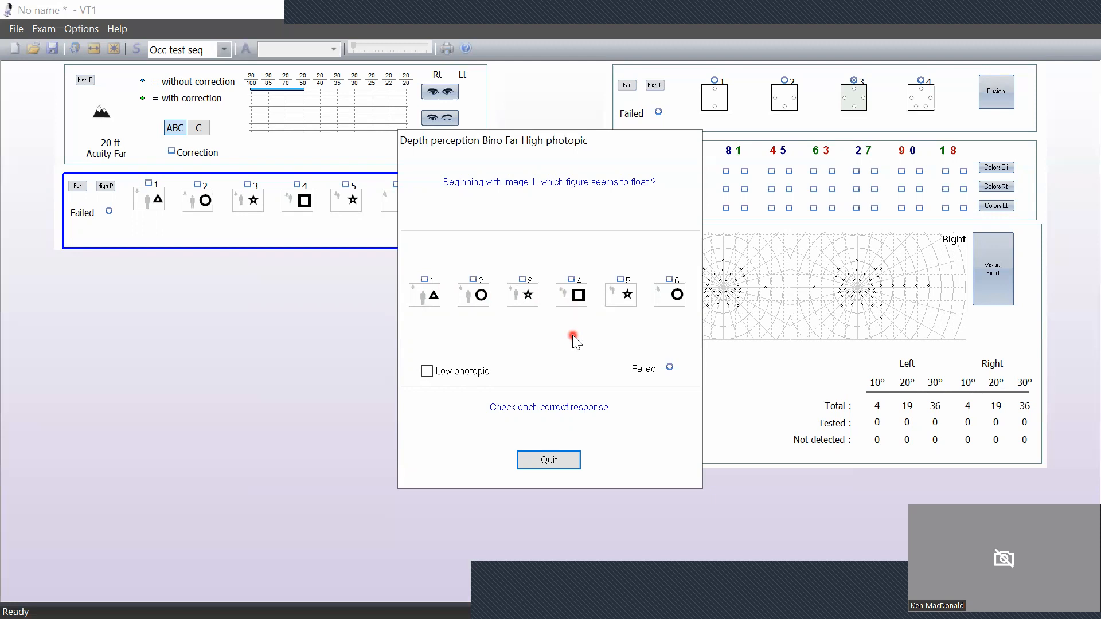
{"action": "left_click", "coordinate": [534, 463]}
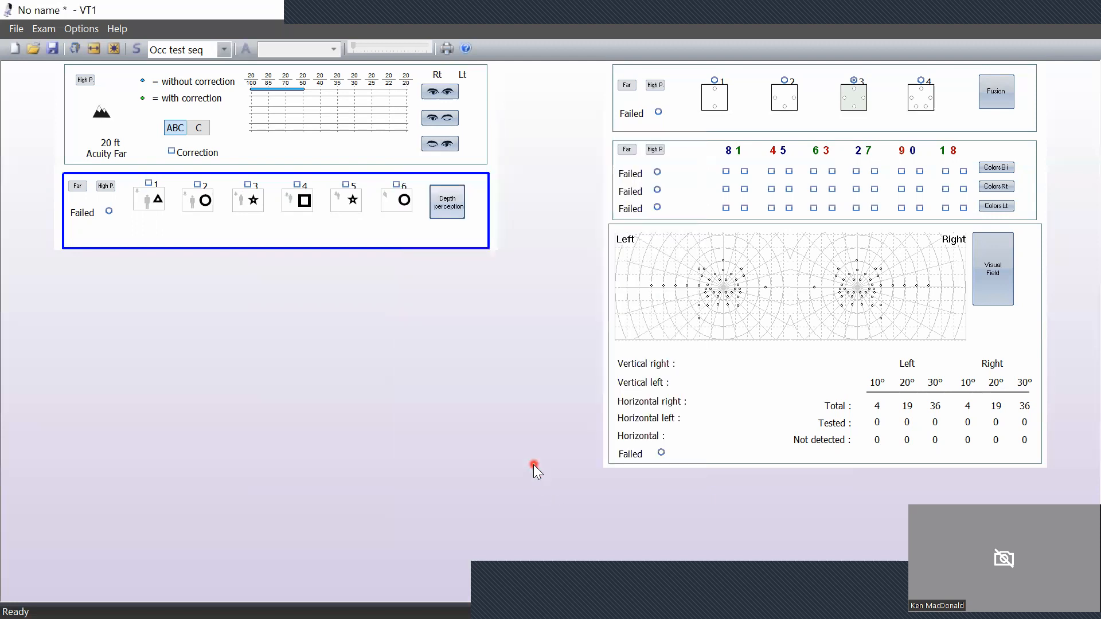
Step: Examine the scoring options available for the Occ test seq sequence in the parameters, without assigning one
{"action": "left_click", "coordinate": [77, 36]}
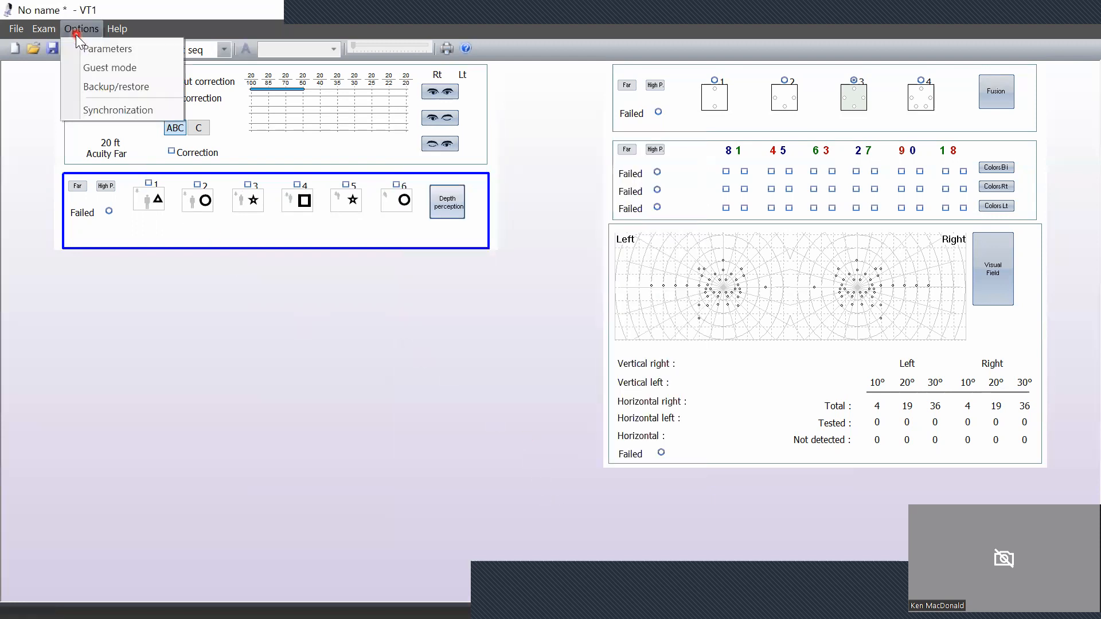
{"action": "left_click", "coordinate": [105, 47]}
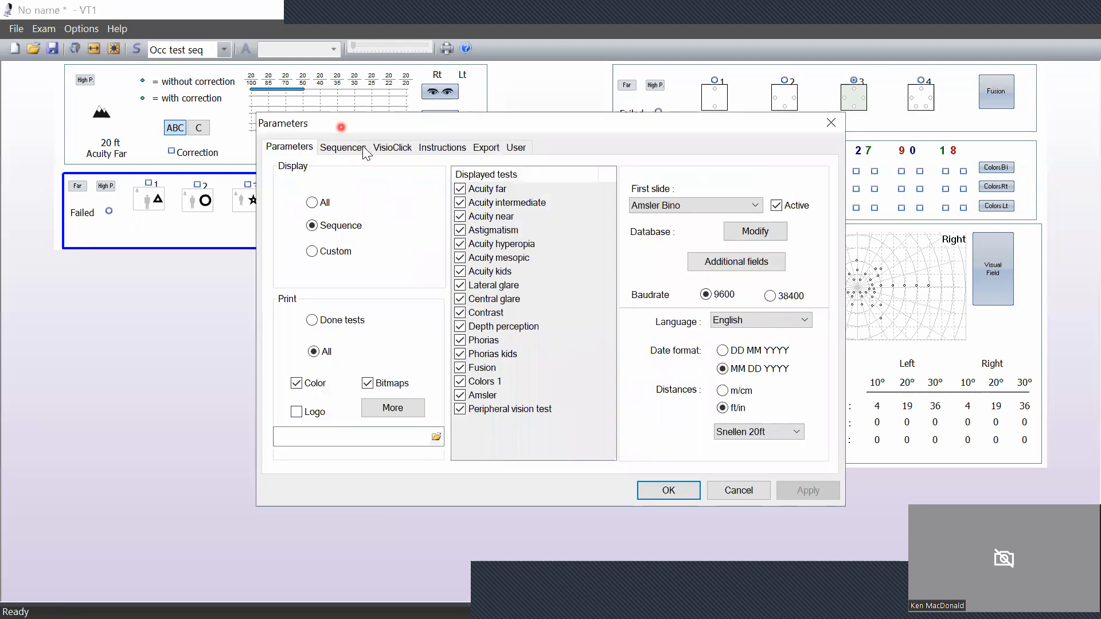
{"action": "left_click", "coordinate": [343, 147]}
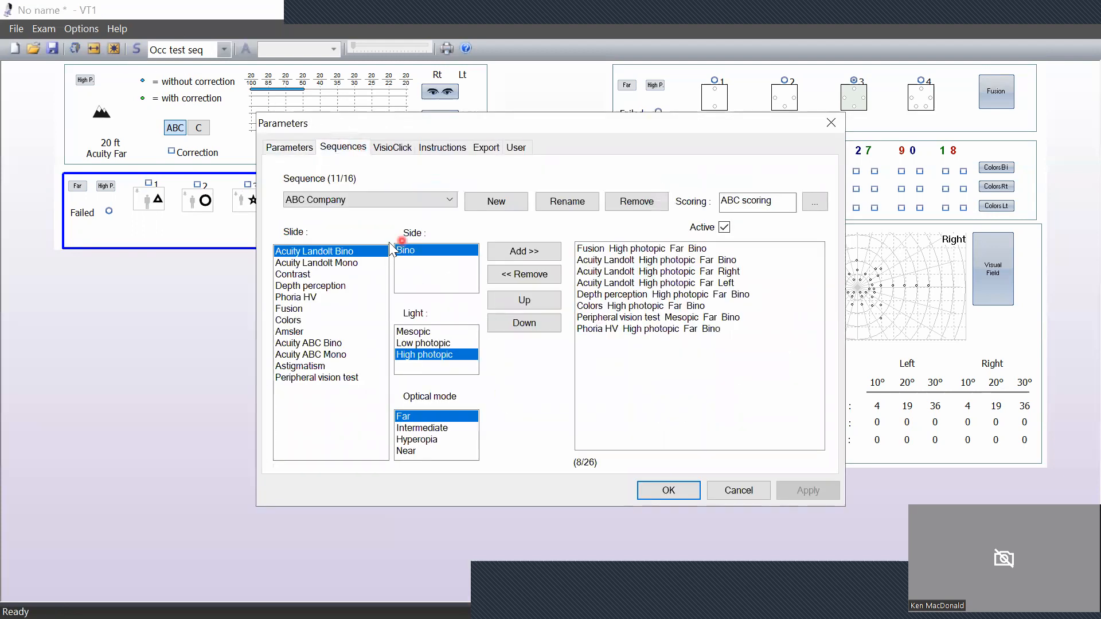
{"action": "left_click", "coordinate": [442, 204]}
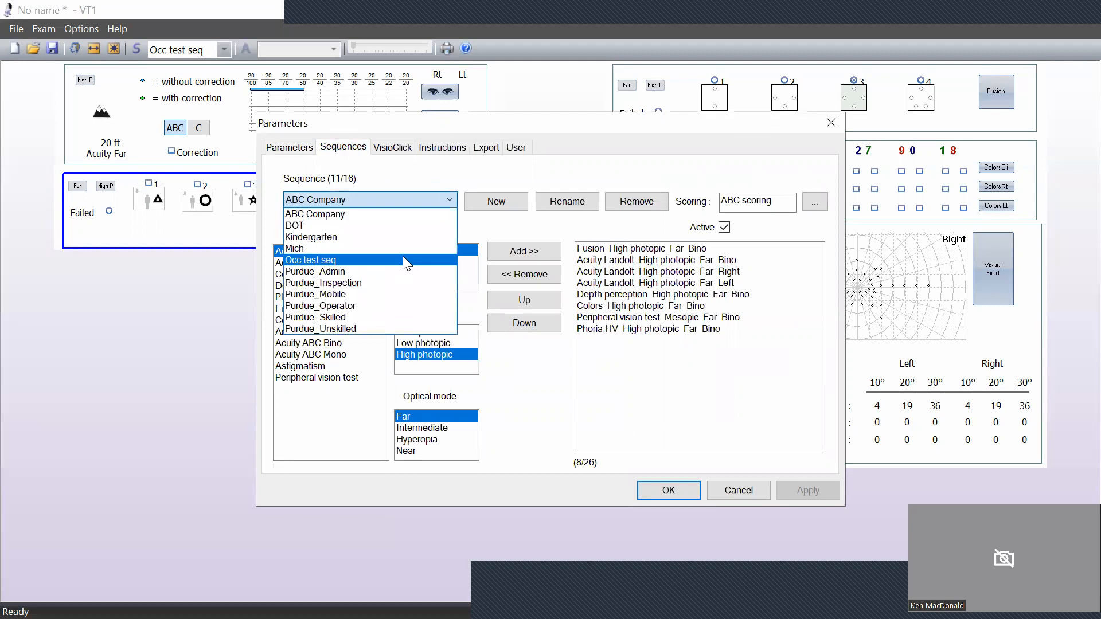
{"action": "left_click", "coordinate": [402, 258]}
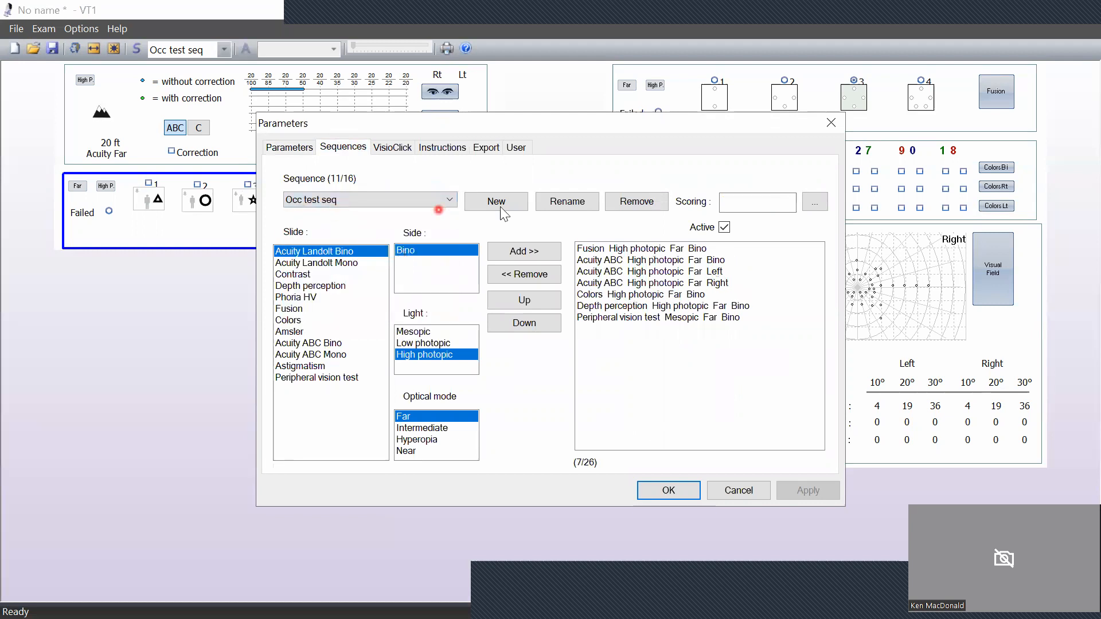
{"action": "left_click", "coordinate": [809, 208]}
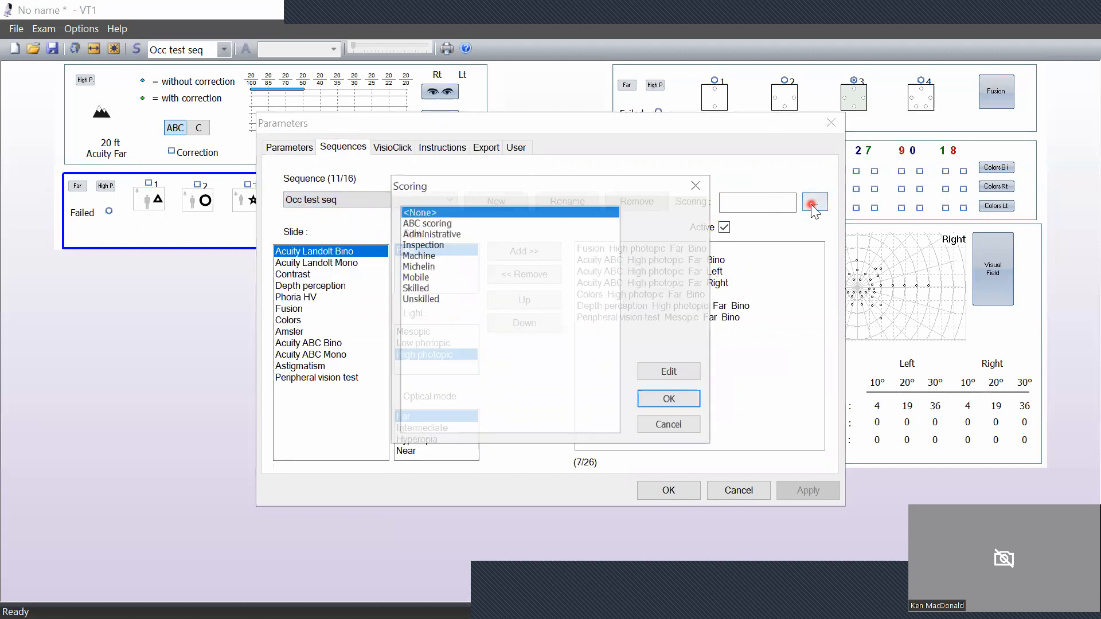
{"action": "left_click", "coordinate": [663, 424]}
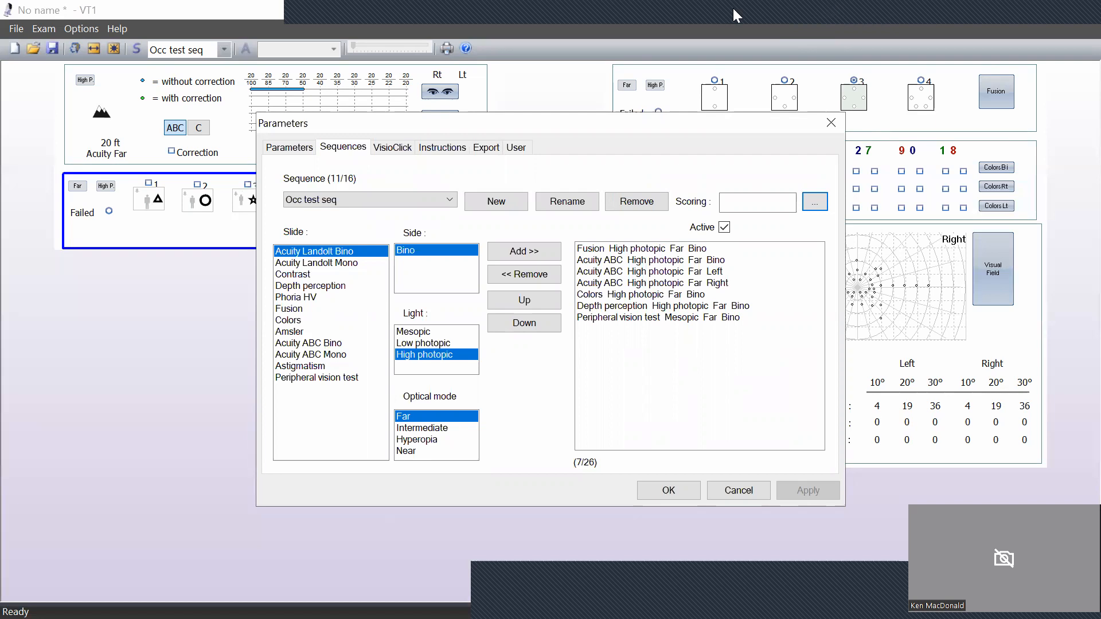
{"action": "left_click", "coordinate": [1065, 13]}
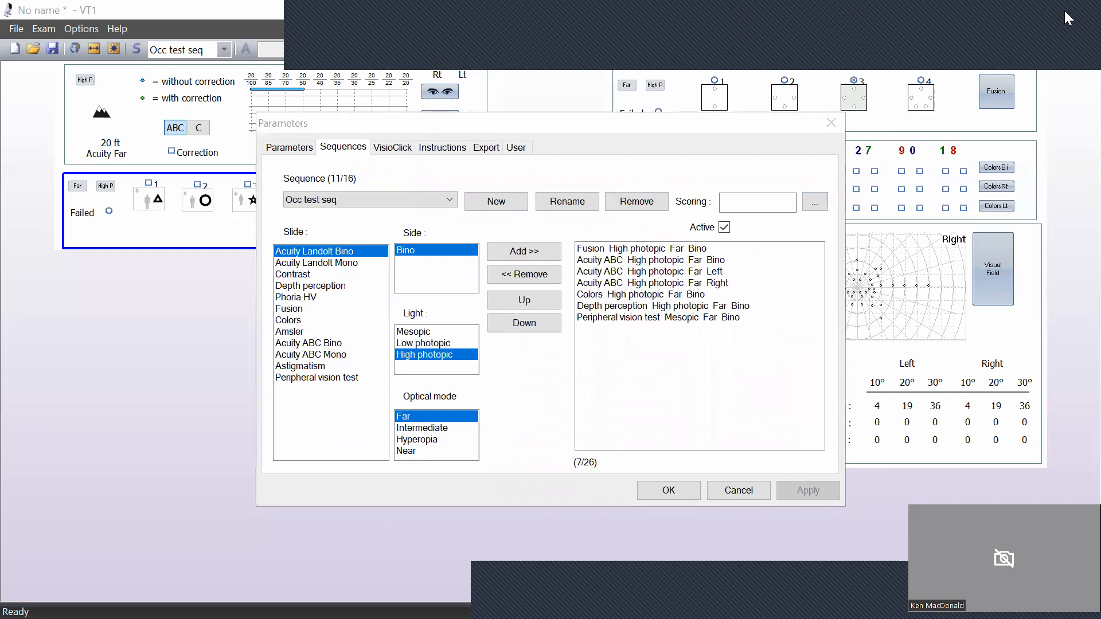